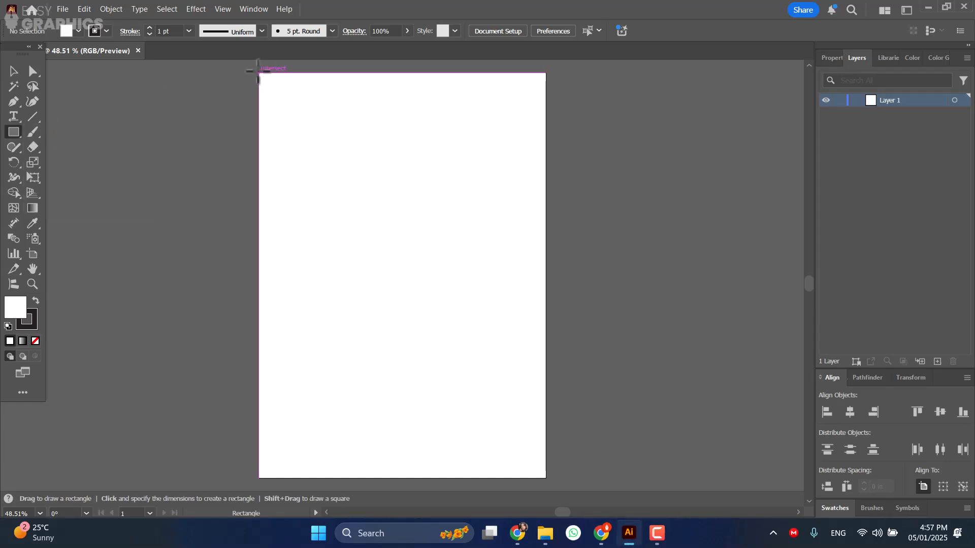
Draw a rectangle covering the whole artboard, then a smaller square centred horizontally and vertically on it.
mouse_move(258, 71)
mouse_down()
mouse_move(526, 409)
mouse_move(546, 476)
mouse_up()
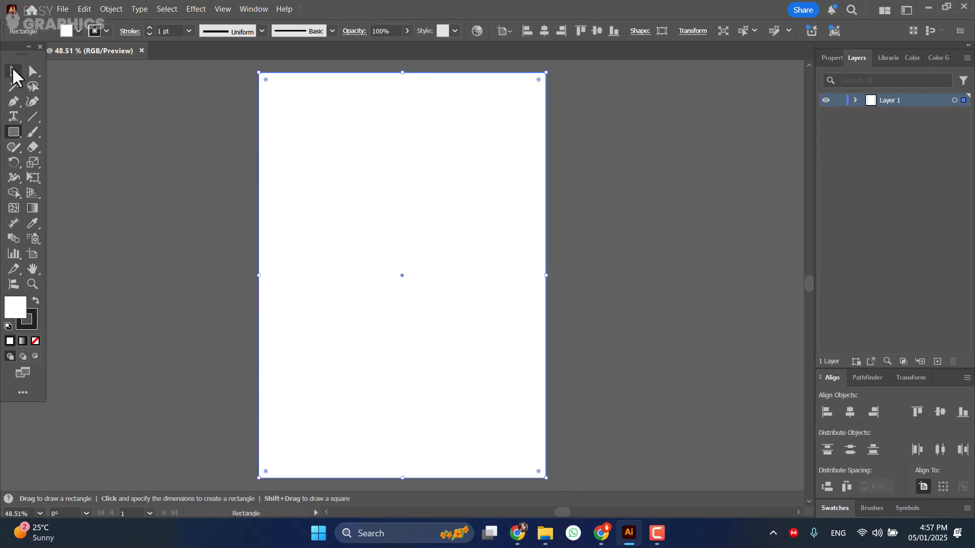
click(13, 71)
click(14, 132)
drag(360, 216, 451, 353)
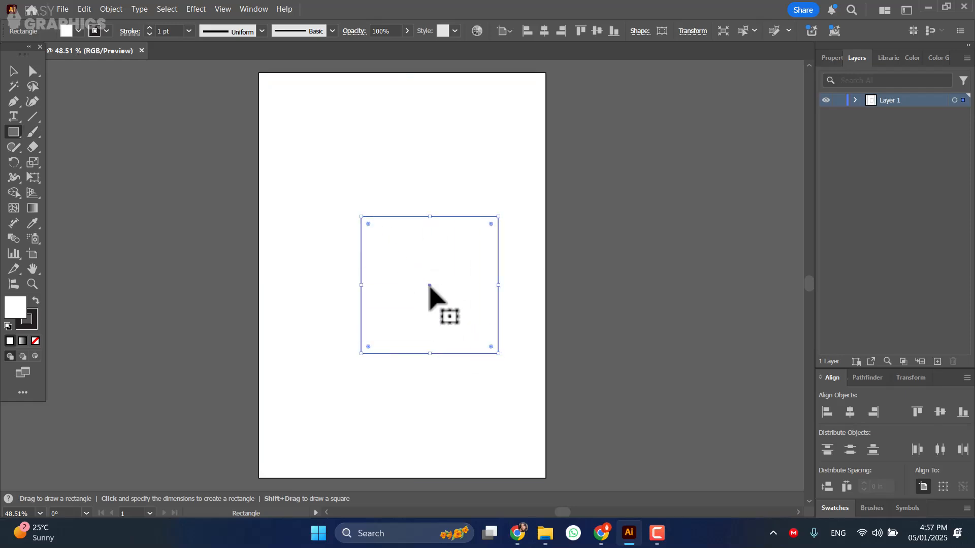
drag(430, 286, 402, 286)
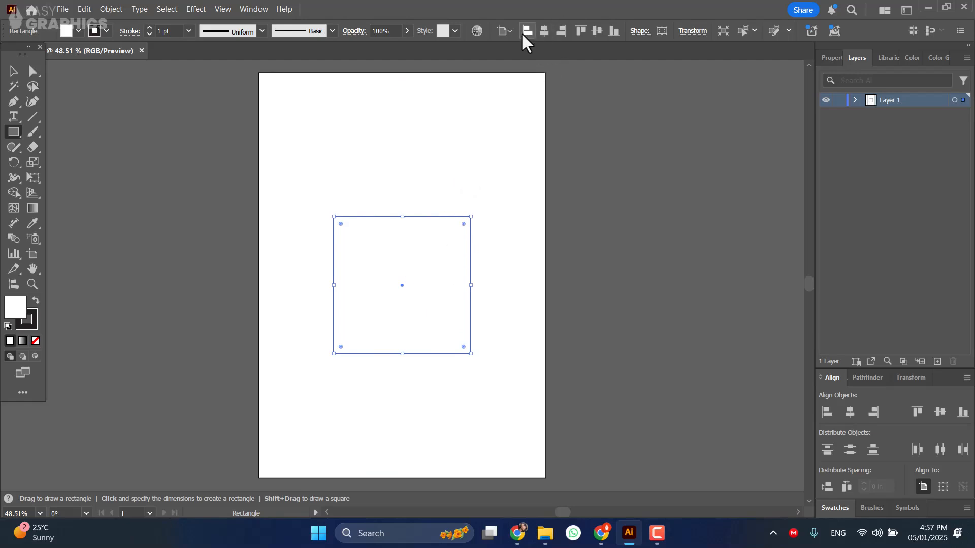
click(596, 32)
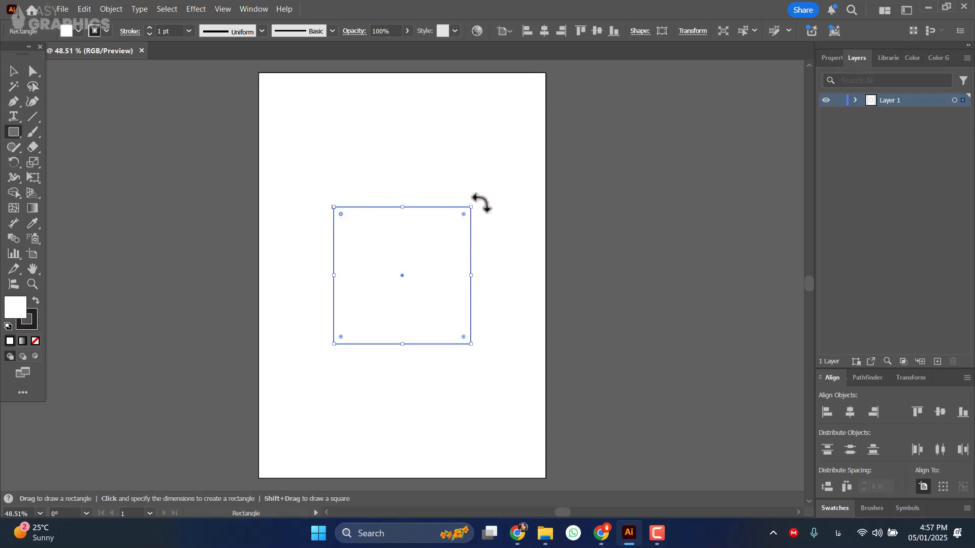
Rotate the square 45° into a diamond and round only its left and right corners.
drag(471, 200, 481, 291)
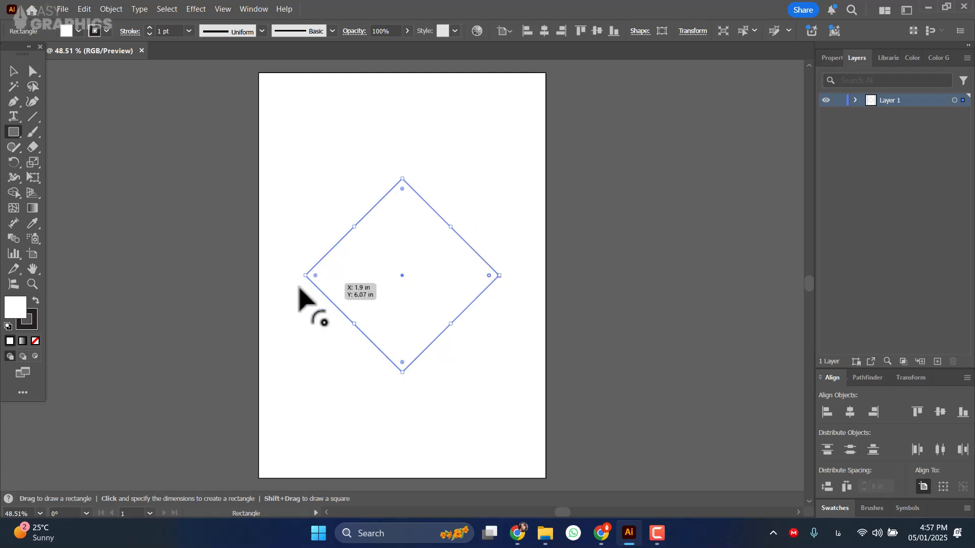
drag(315, 275, 378, 276)
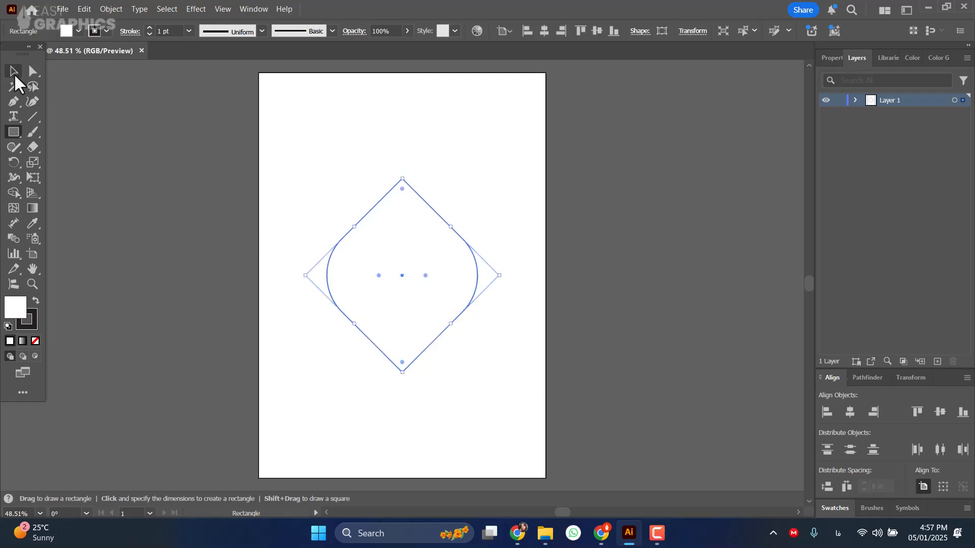
click(14, 76)
Draw a 45° diagonal line across the artboard and align it with the diamond's upper-left edge.
click(33, 116)
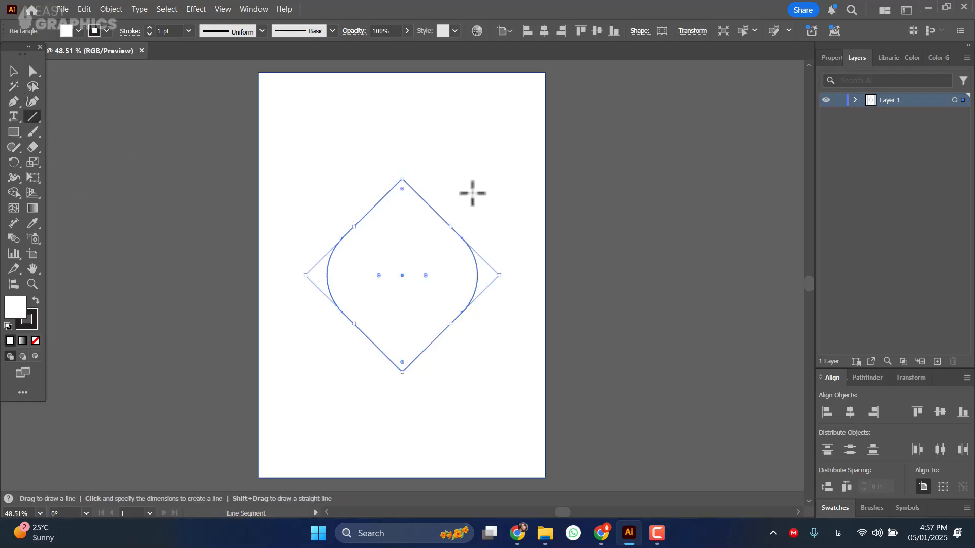
drag(251, 358, 556, 86)
click(11, 72)
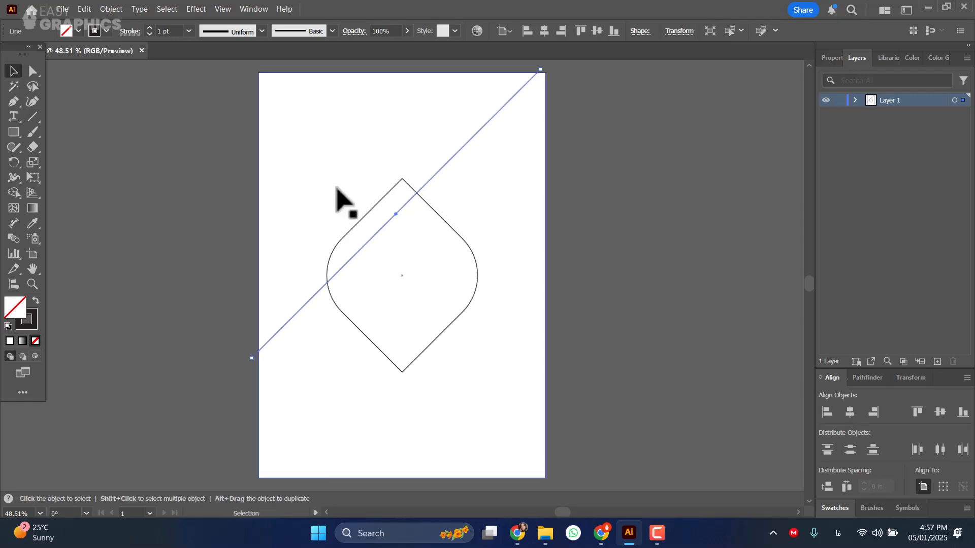
drag(391, 219, 370, 208)
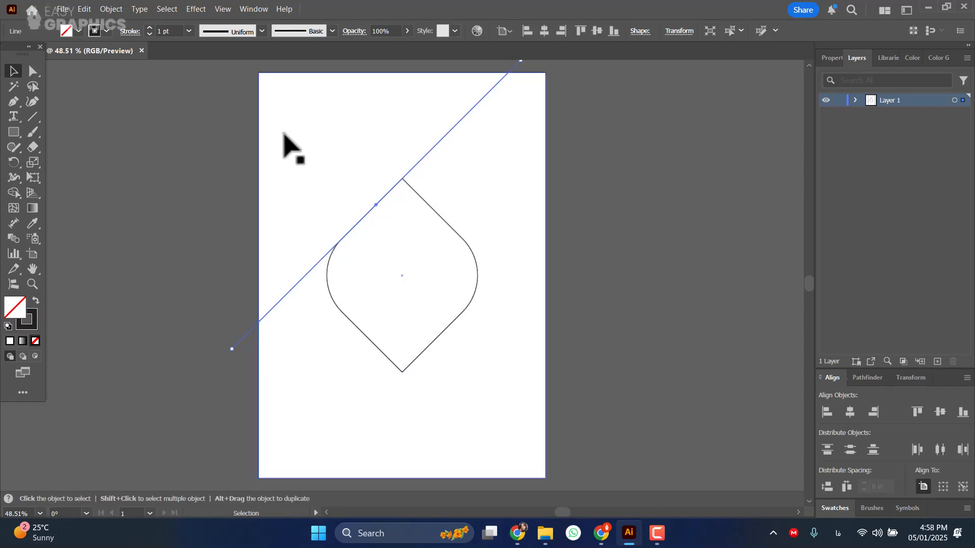
Duplicate the diagonal line in front and place the two lines along the diamond's upper-right and lower-right edges, crossing beside its right corner.
click(84, 9)
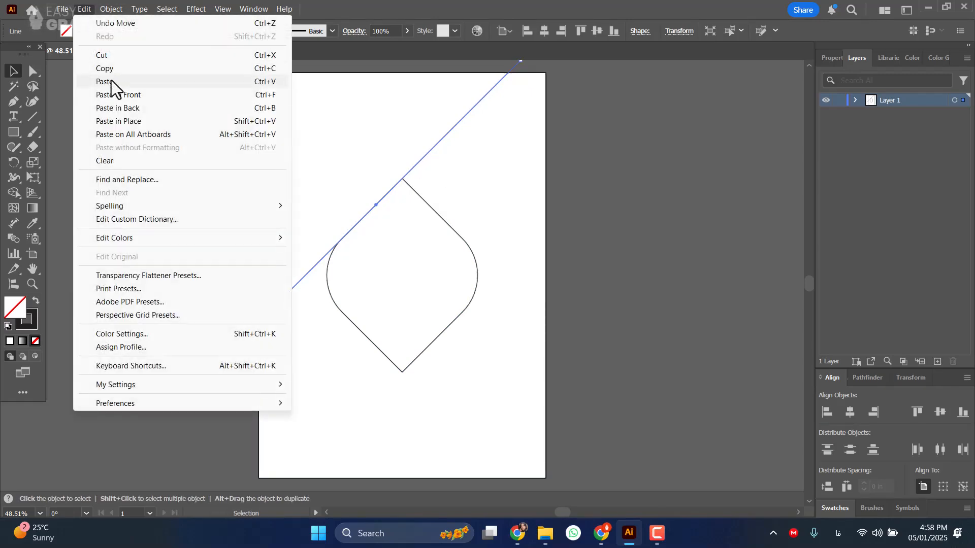
click(111, 68)
click(89, 7)
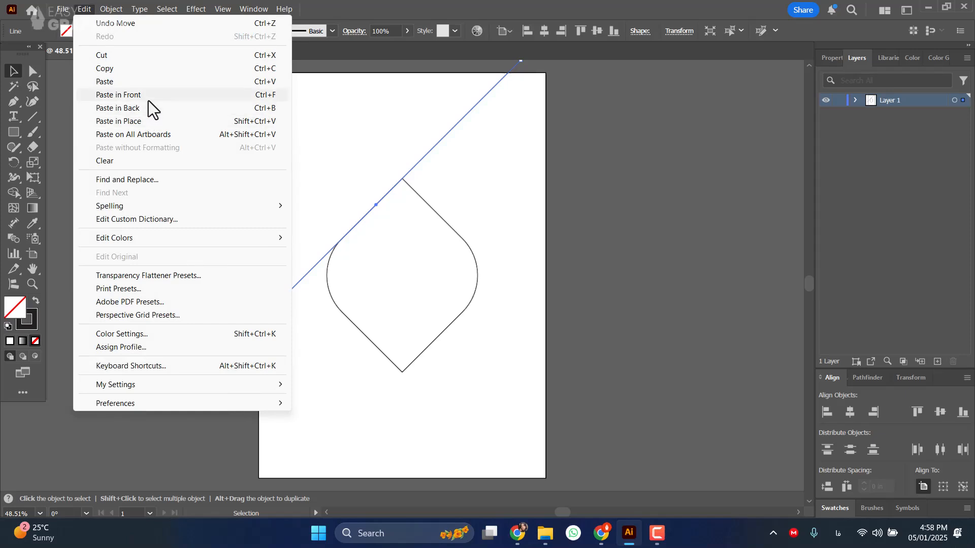
click(149, 97)
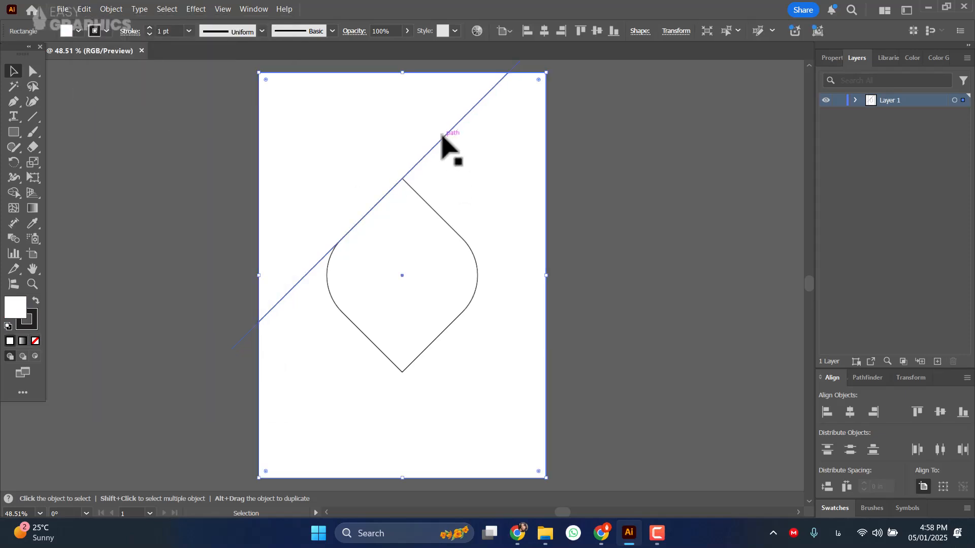
drag(442, 139, 498, 220)
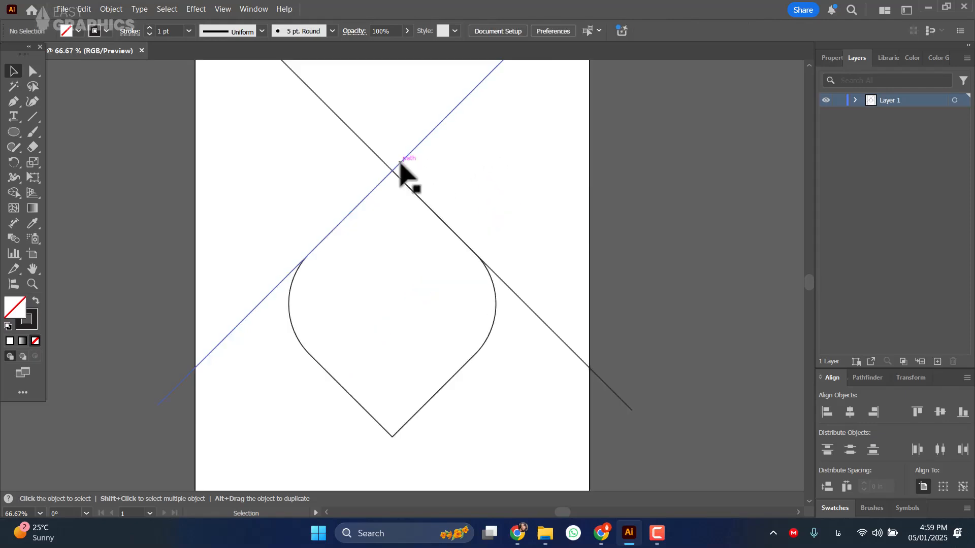
drag(400, 161, 475, 313)
scroll(500, 370, up, 3)
scroll(510, 316, down, 3)
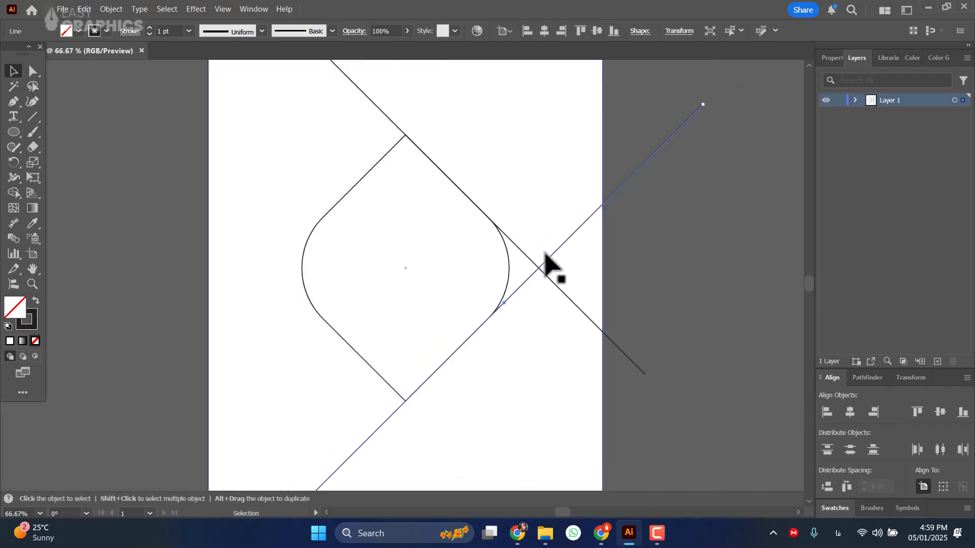
scroll(431, 184, up, 3)
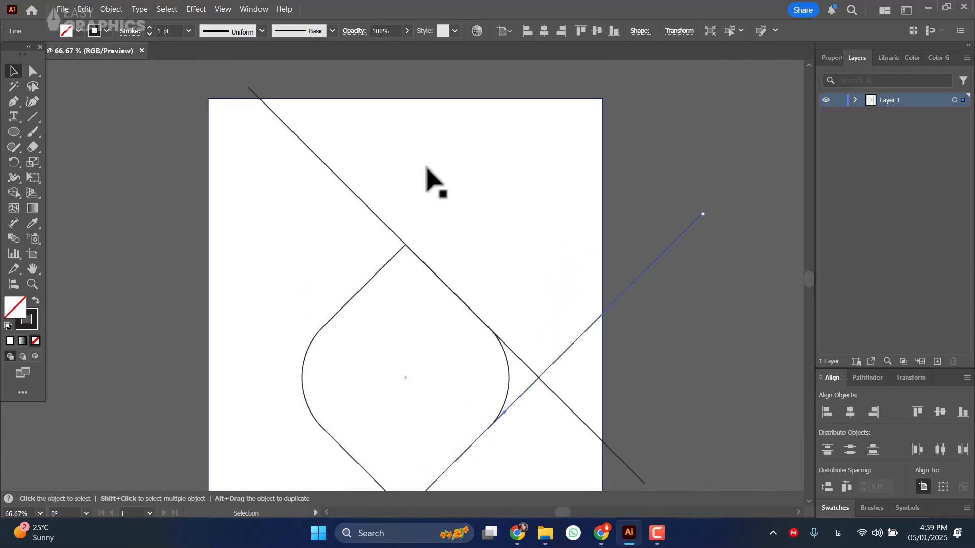
Paste a copy of the rounded diamond in front and scale it down slightly about its centre to form a thin border.
shift+click(507, 376)
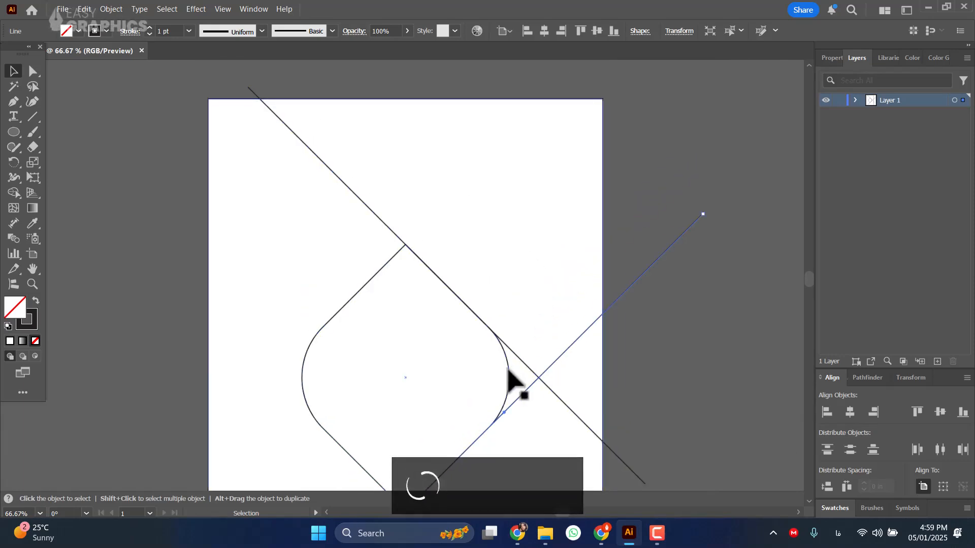
click(508, 372)
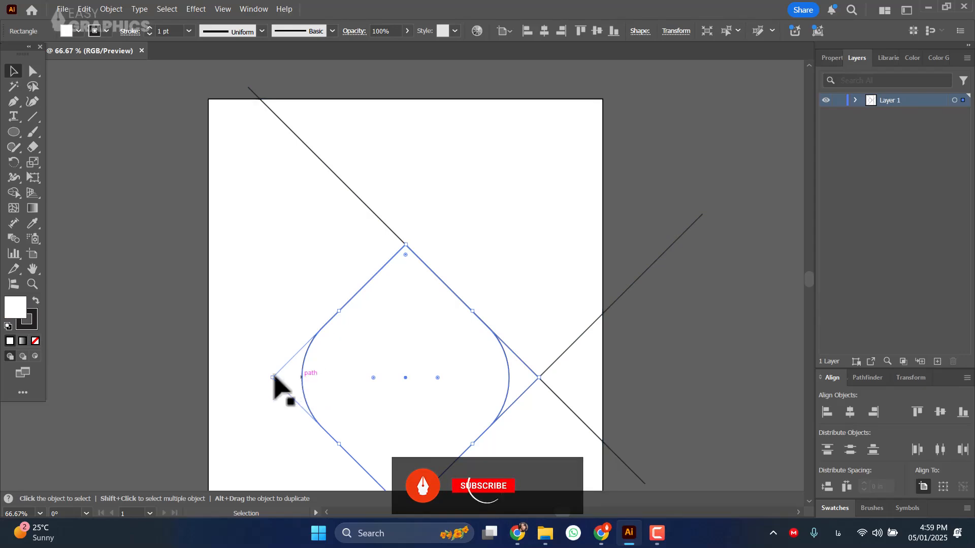
click(81, 11)
click(105, 69)
click(83, 7)
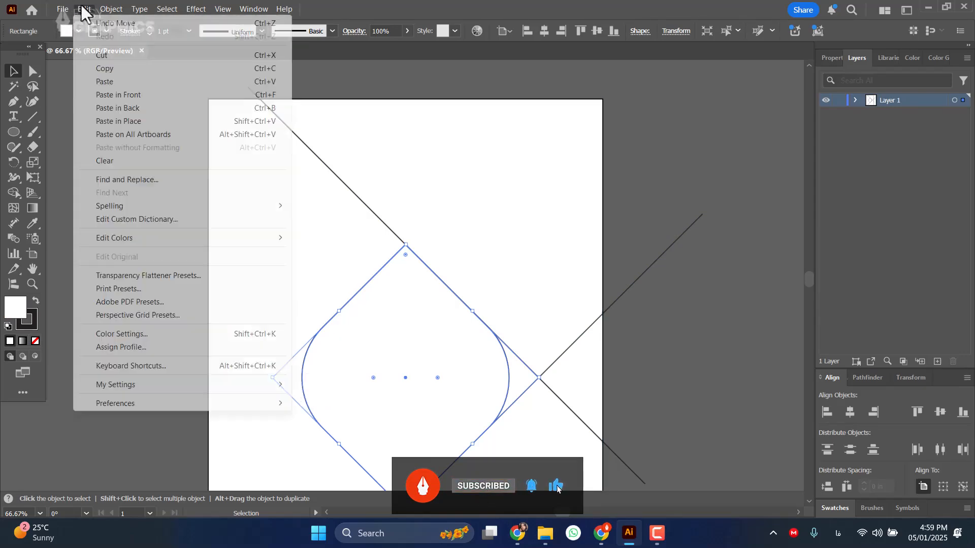
click(120, 96)
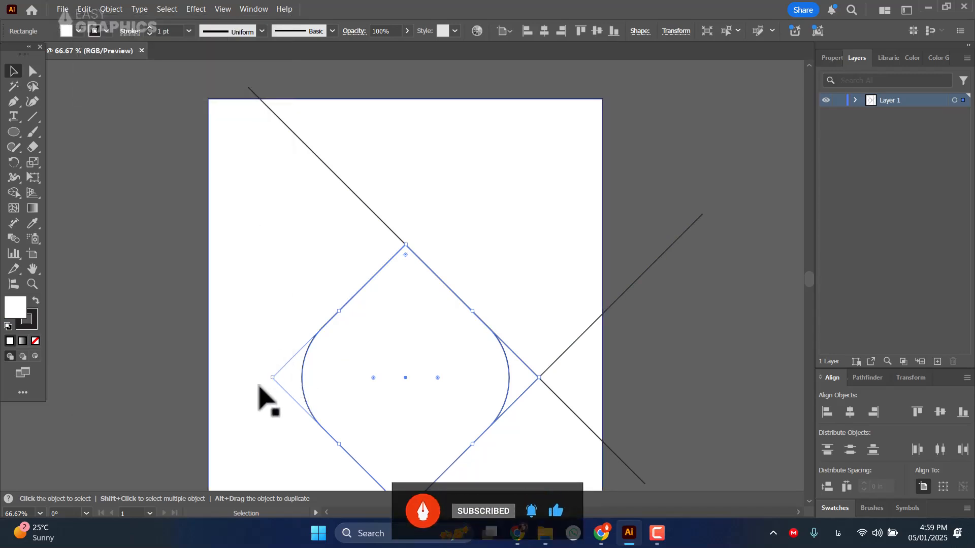
drag(273, 378, 278, 379)
click(758, 350)
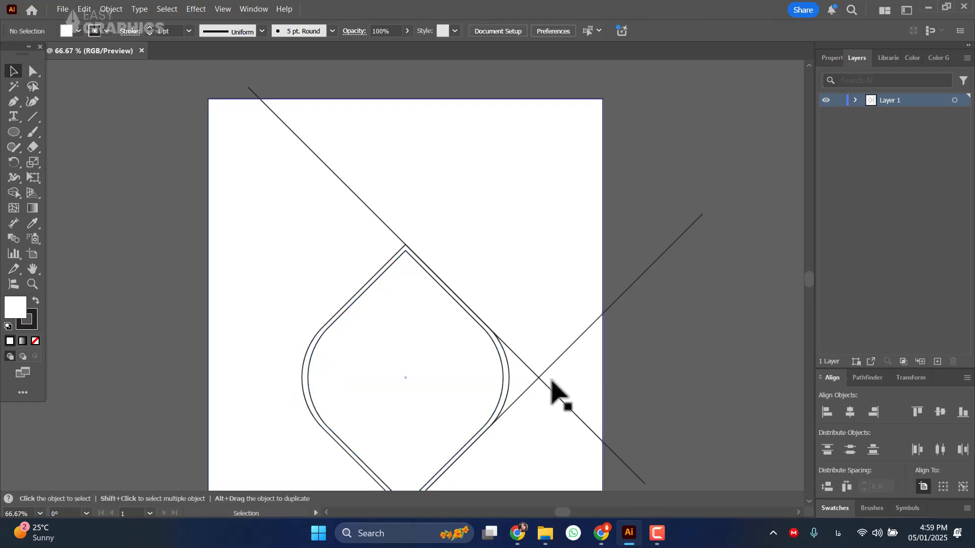
Select all the artwork and combine it into one compound path.
drag(527, 374, 477, 275)
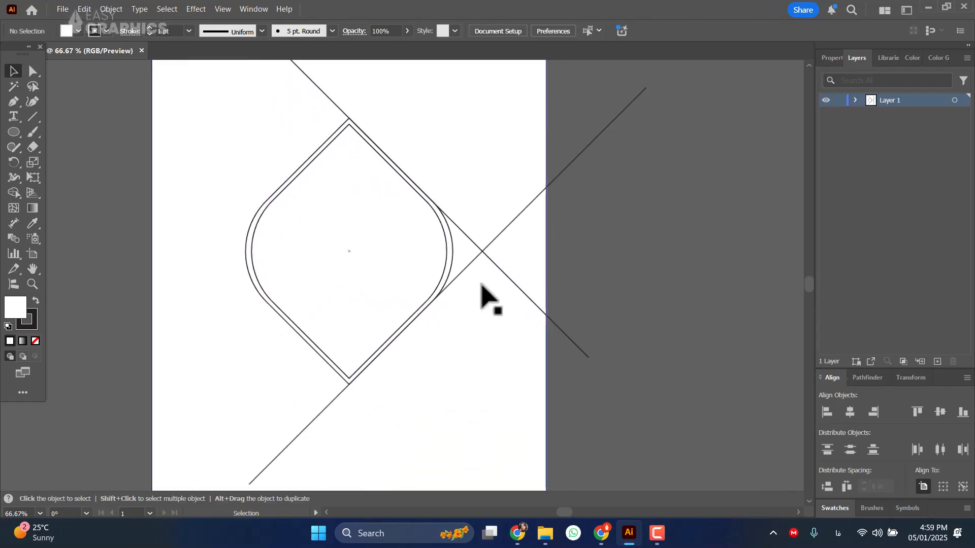
scroll(481, 285, down, 3)
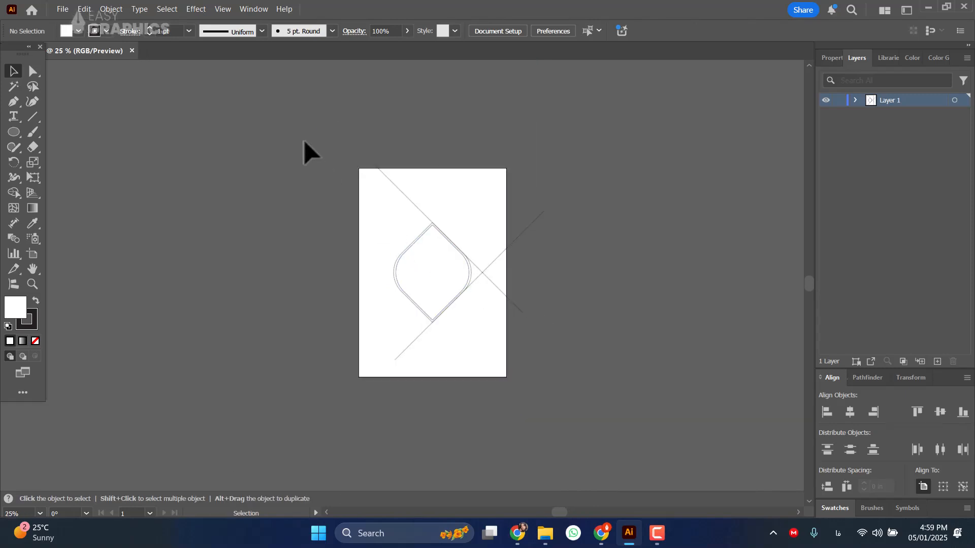
click(516, 307)
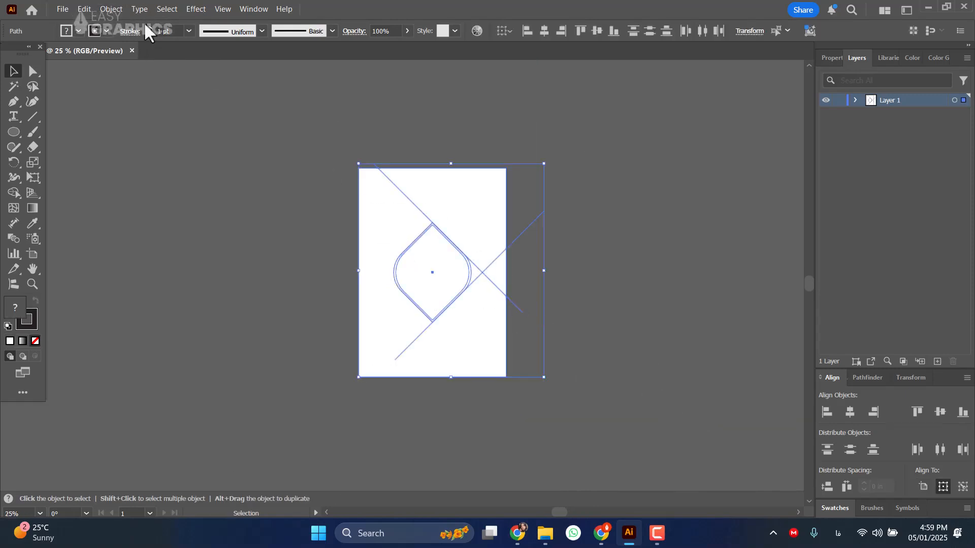
scroll(359, 202, up, 2)
click(111, 9)
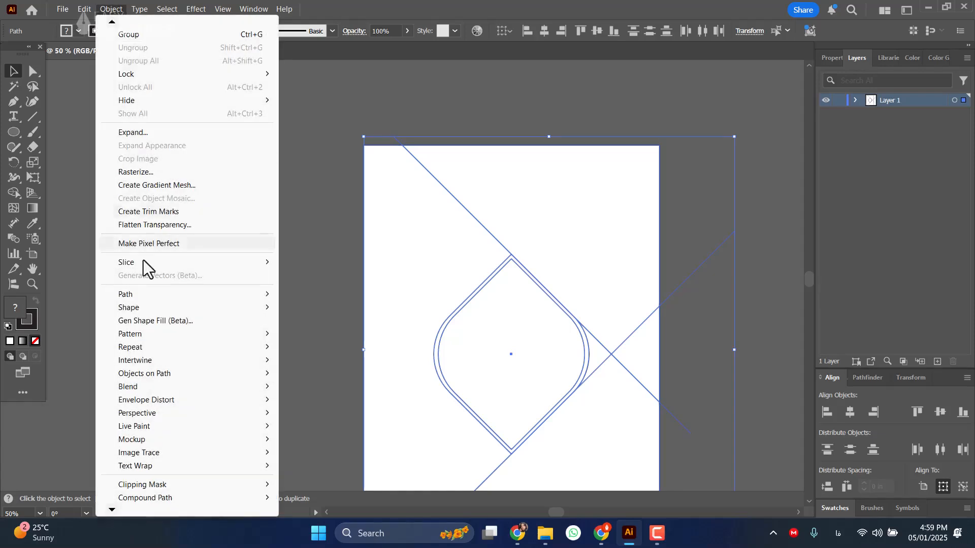
mouse_move(165, 499)
click(310, 498)
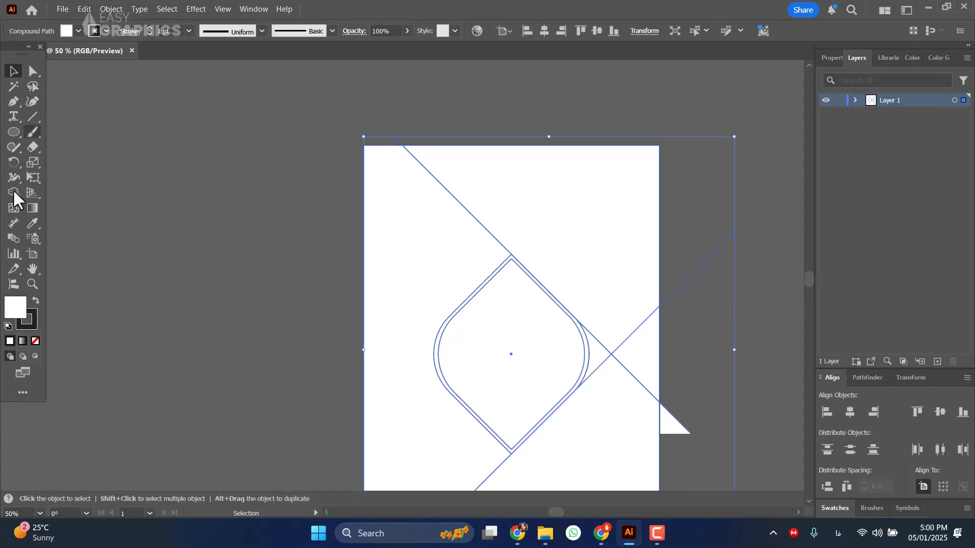
Fill the area above the diamond's right side, between the two diagonal lines, with magenta using the Live Paint Bucket.
drag(11, 191, 64, 208)
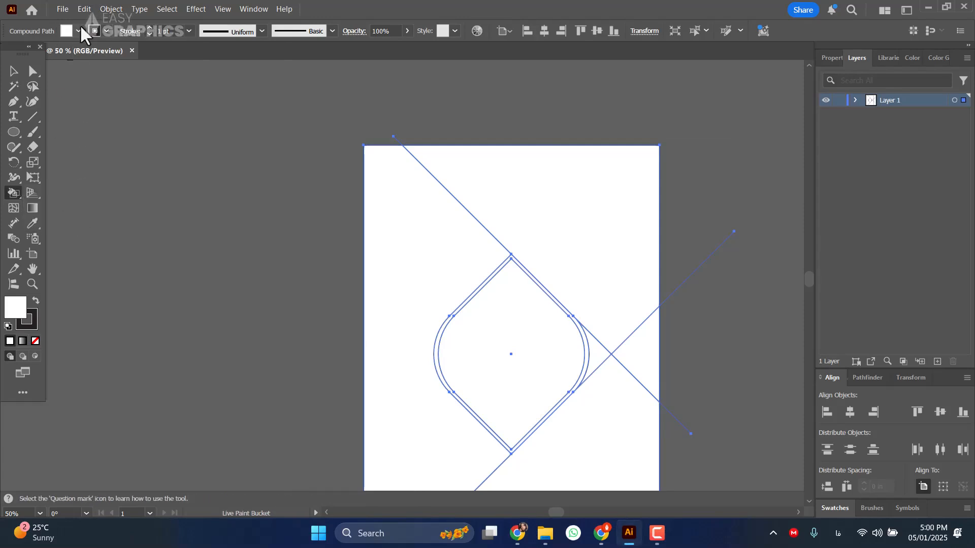
click(79, 31)
click(89, 78)
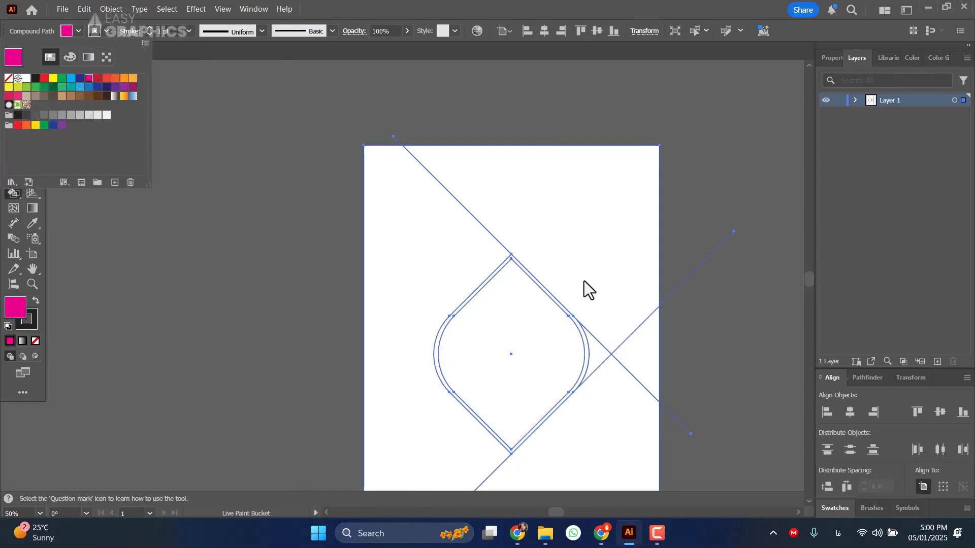
click(602, 340)
click(599, 350)
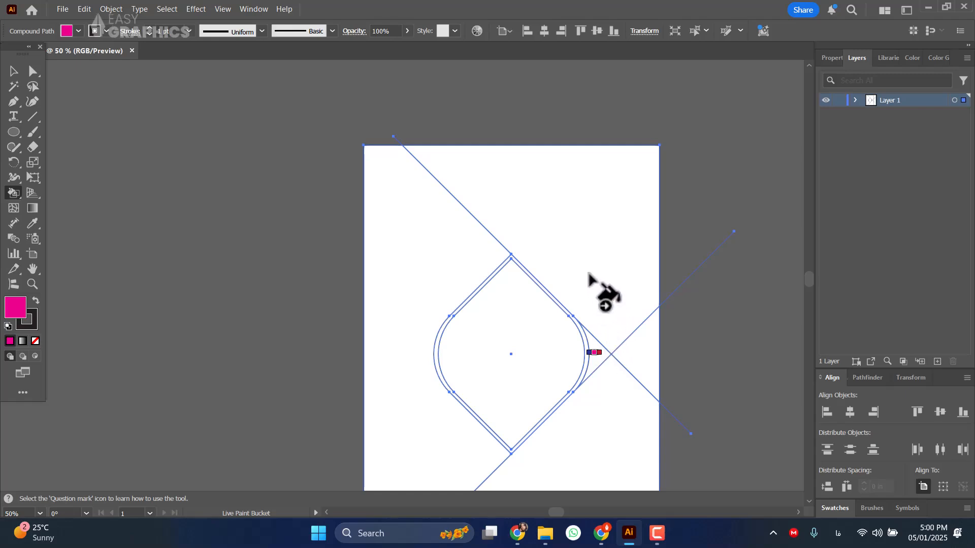
click(609, 335)
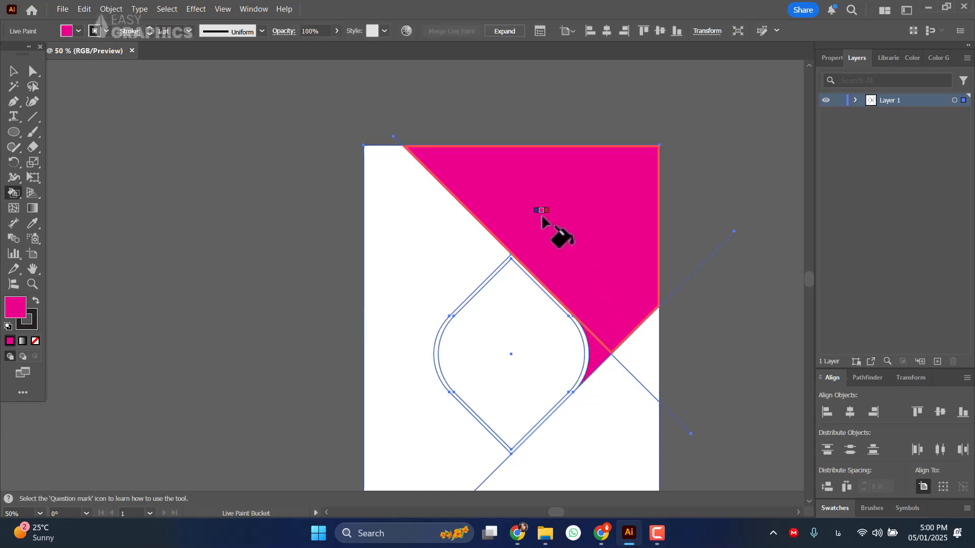
click(13, 71)
click(768, 165)
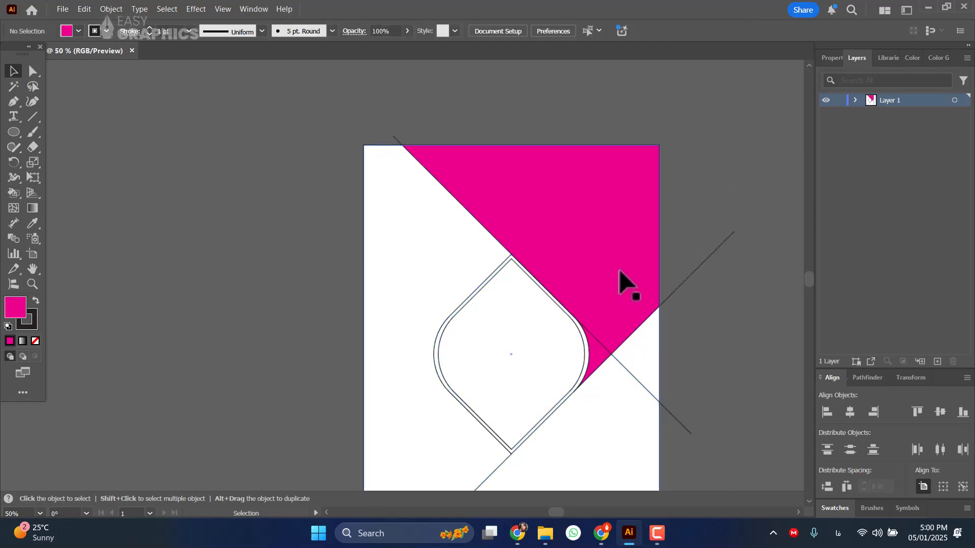
Expand the Live Paint artwork and ungroup it into separate paths.
click(566, 209)
right_click(570, 207)
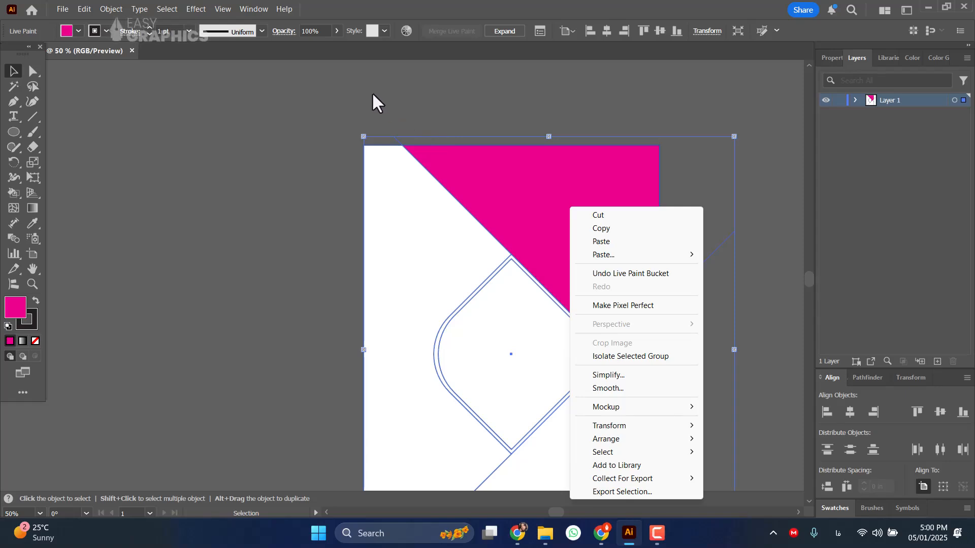
click(110, 9)
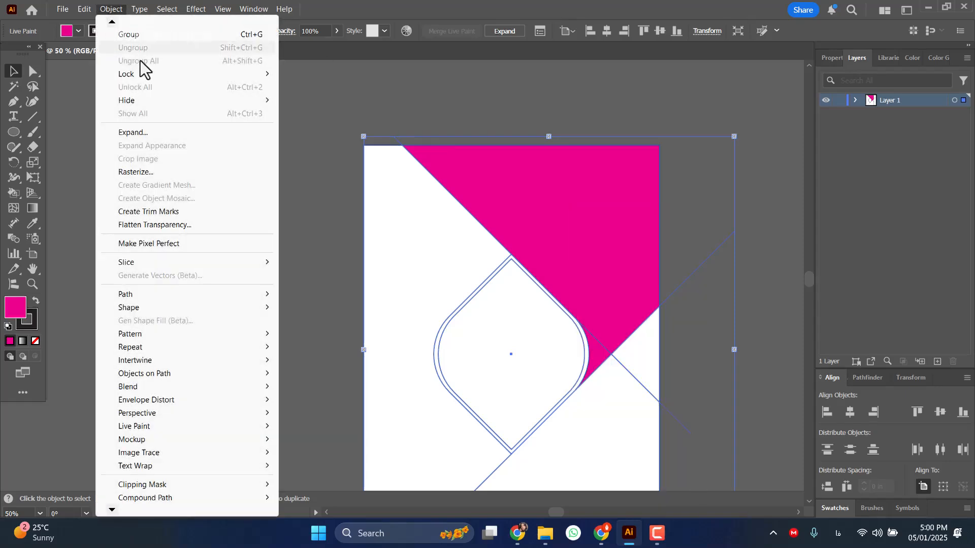
click(145, 132)
click(449, 336)
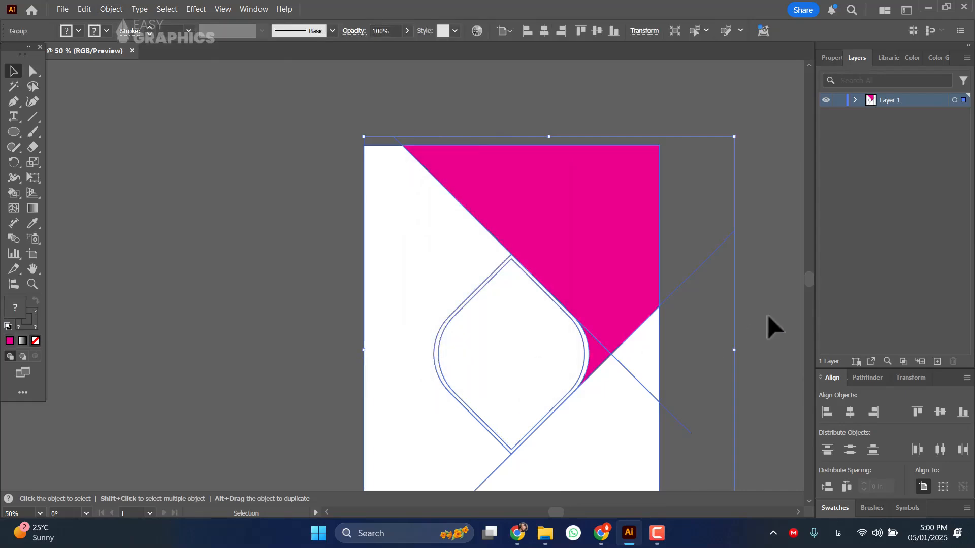
click(768, 315)
click(697, 270)
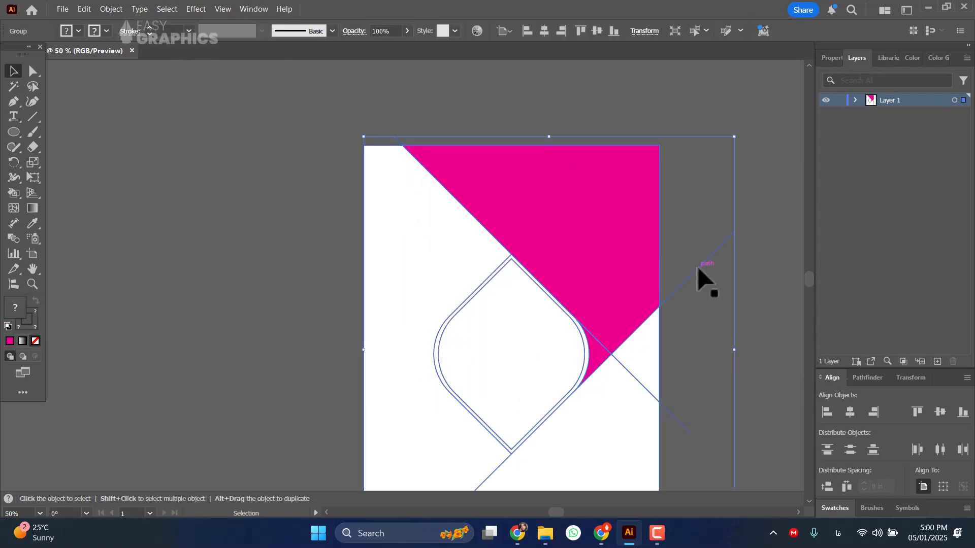
right_click(697, 270)
click(731, 321)
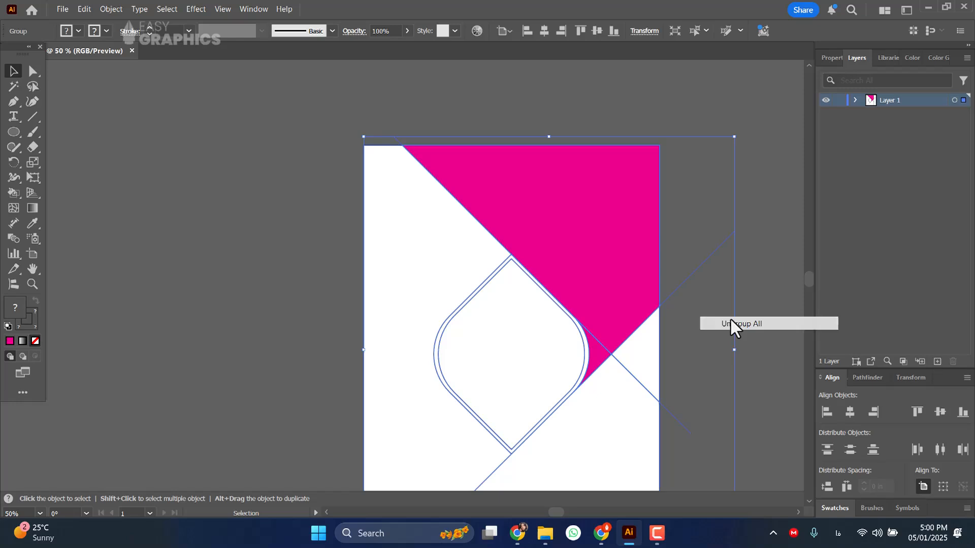
Delete the two leftover diagonal lines and the outer diamond outline, keeping the inner diamond and magenta area.
click(756, 254)
click(697, 268)
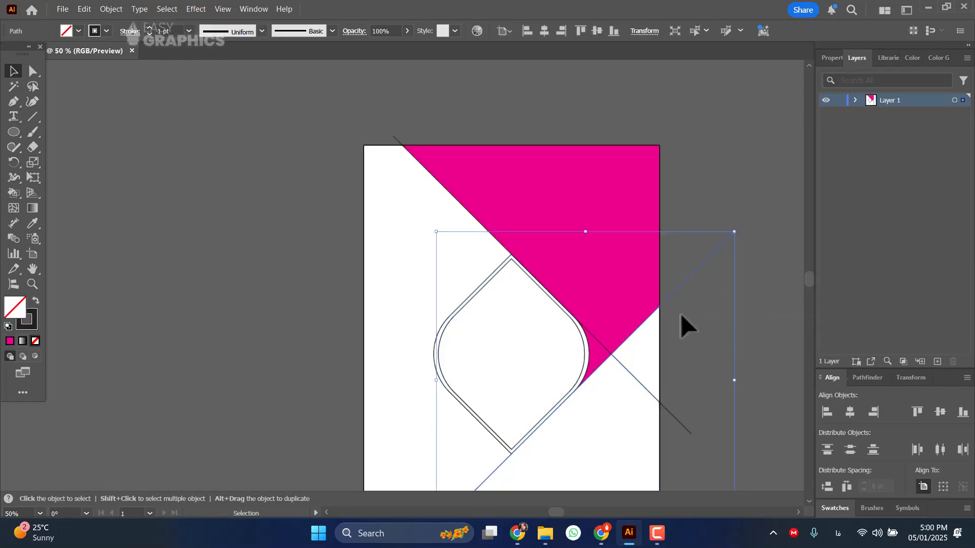
key(Delete)
click(656, 399)
key(Delete)
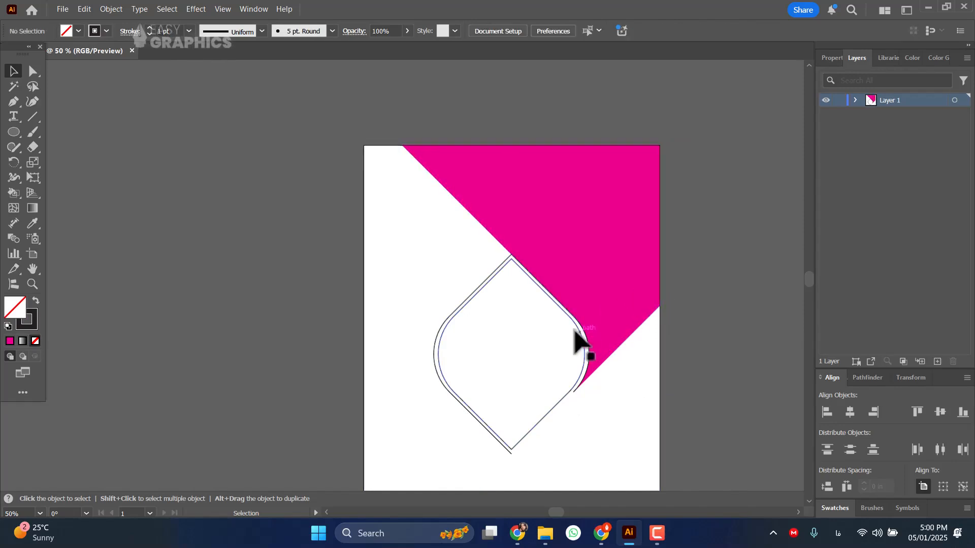
click(510, 450)
key(Delete)
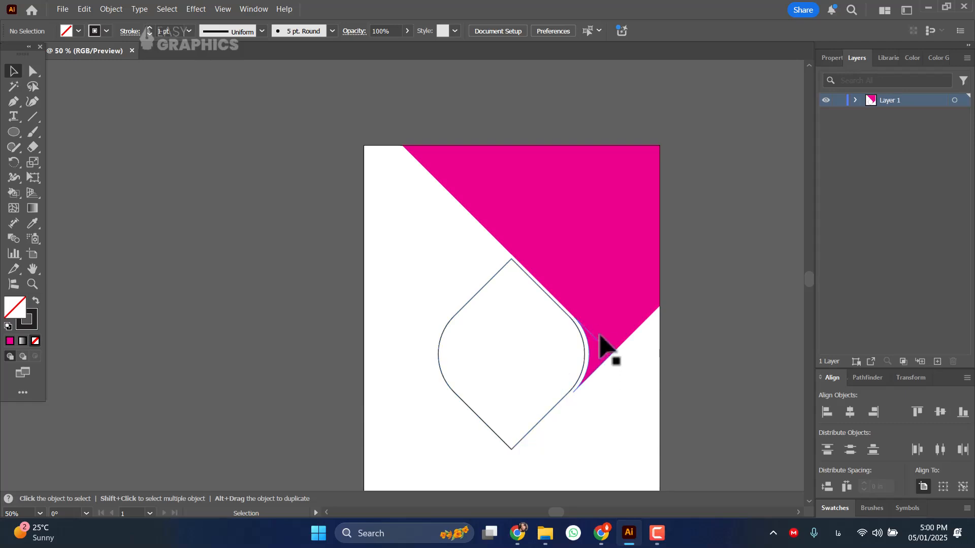
Select the diamond and adjoining magenta pieces, try merging the two magenta pieces with Shape Builder, and undo the merge.
scroll(613, 294, up, 3)
scroll(613, 293, down, 2)
scroll(579, 307, down, 2)
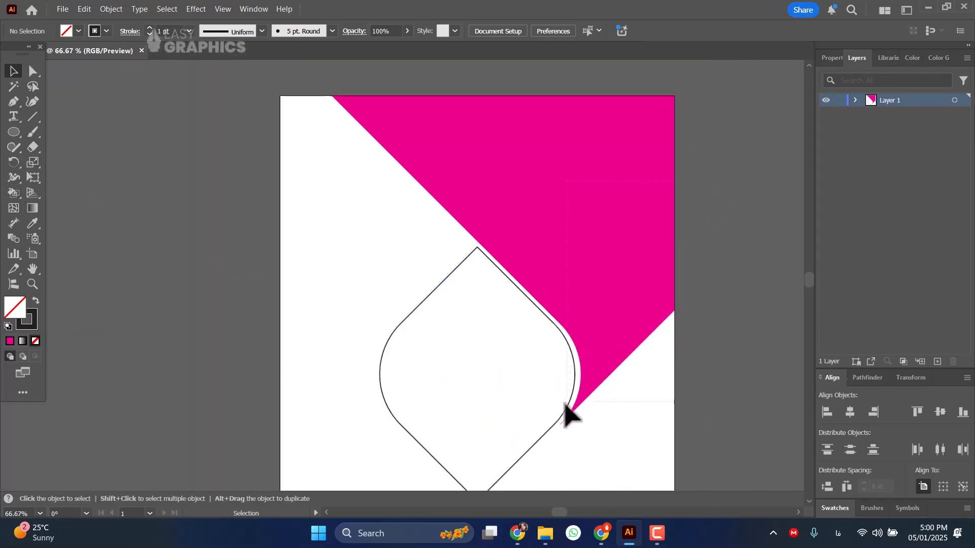
drag(575, 436, 573, 358)
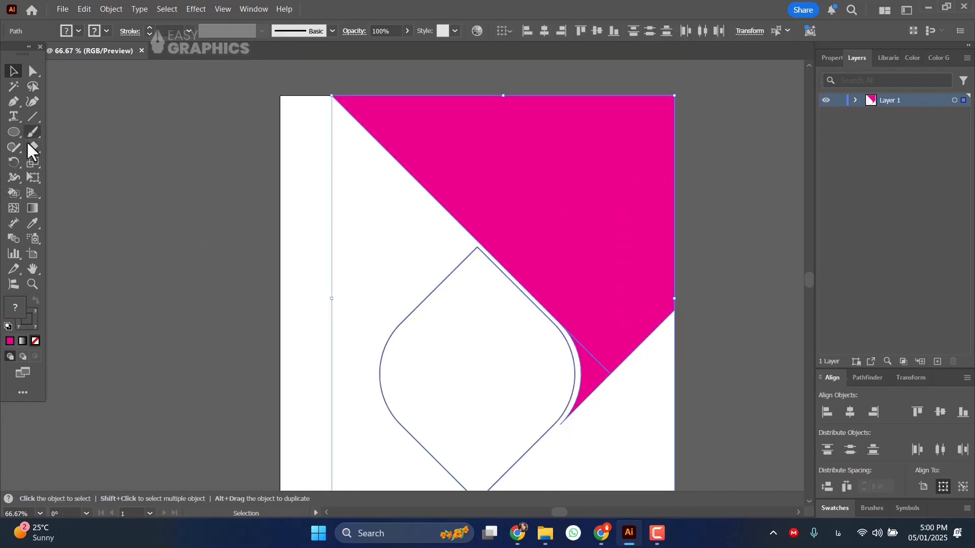
click(11, 192)
click(50, 191)
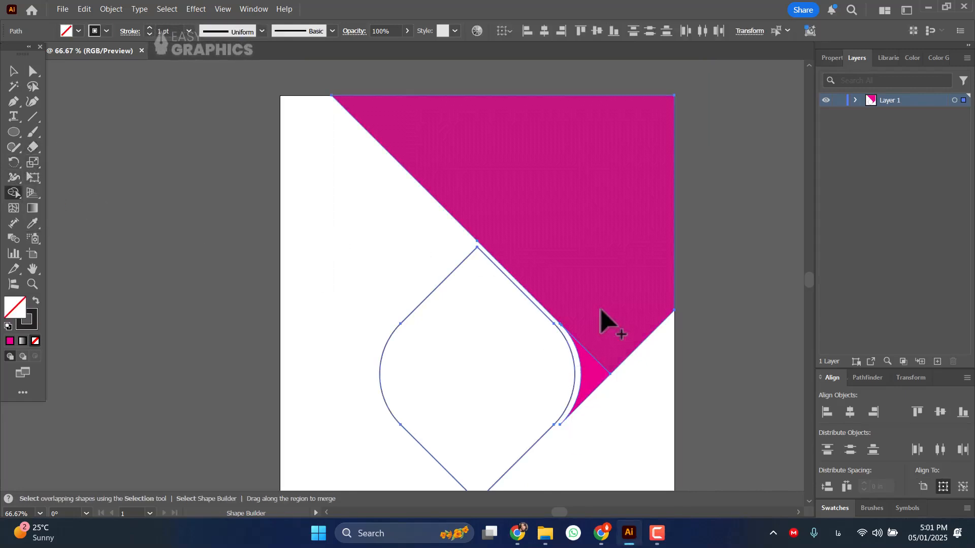
drag(605, 334, 589, 391)
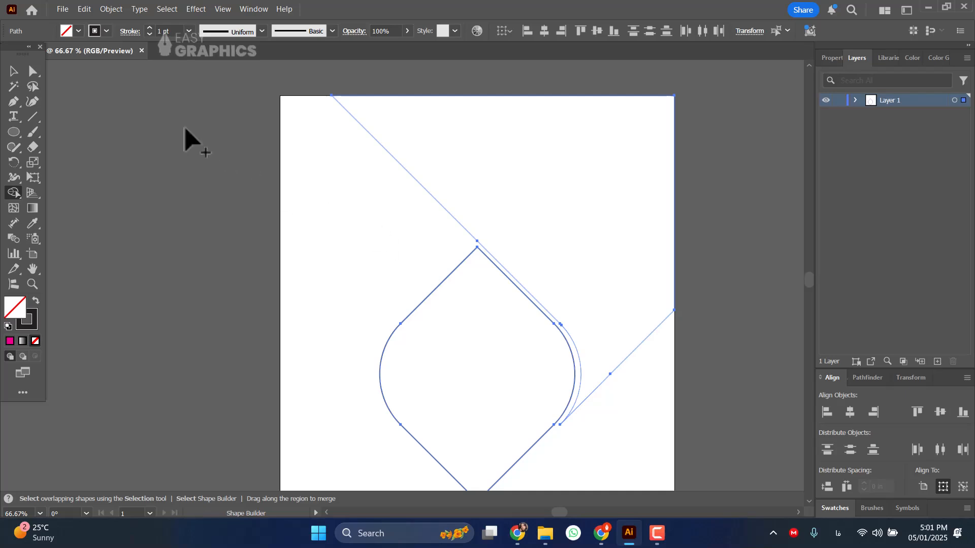
key(ctrl+z)
Set the fill to magenta with no stroke and merge the two magenta pieces with Shape Builder.
click(78, 30)
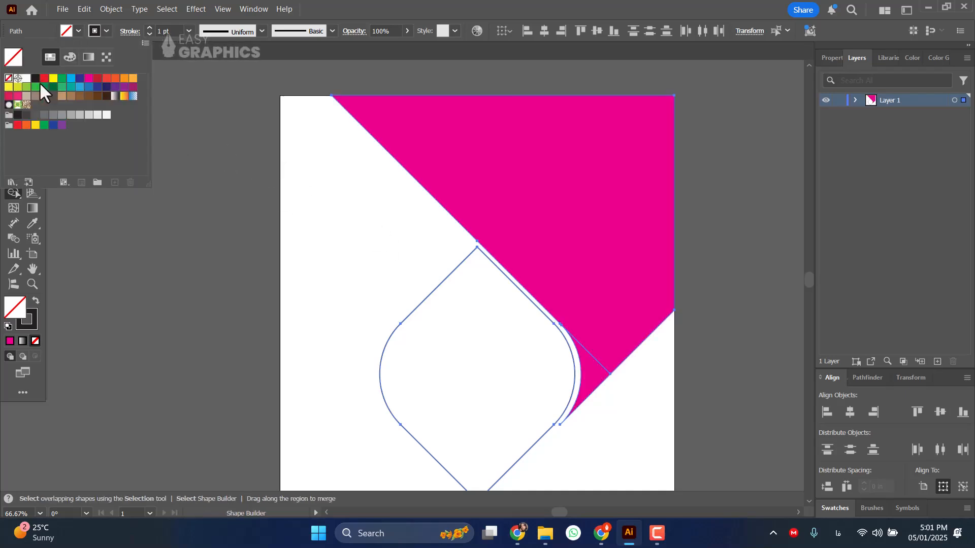
click(89, 78)
click(105, 30)
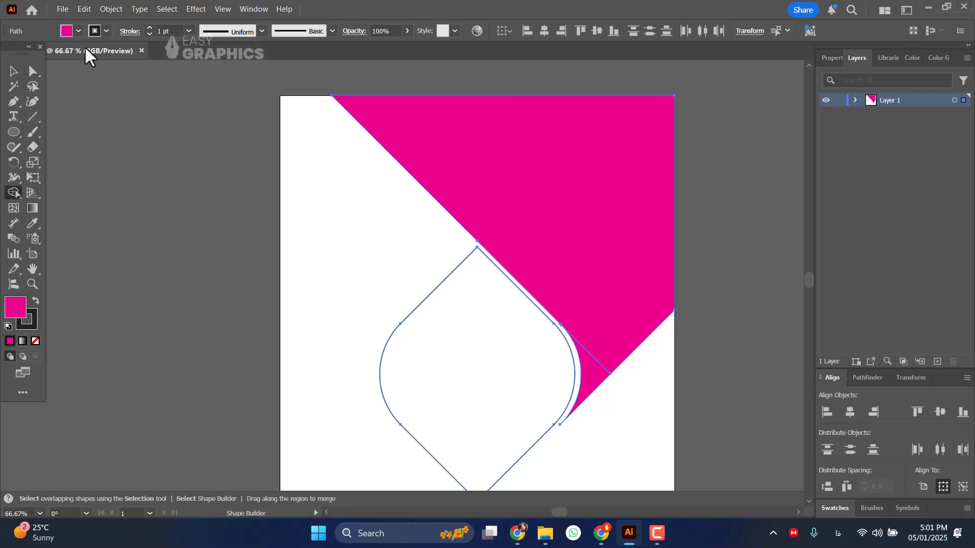
click(106, 31)
click(8, 78)
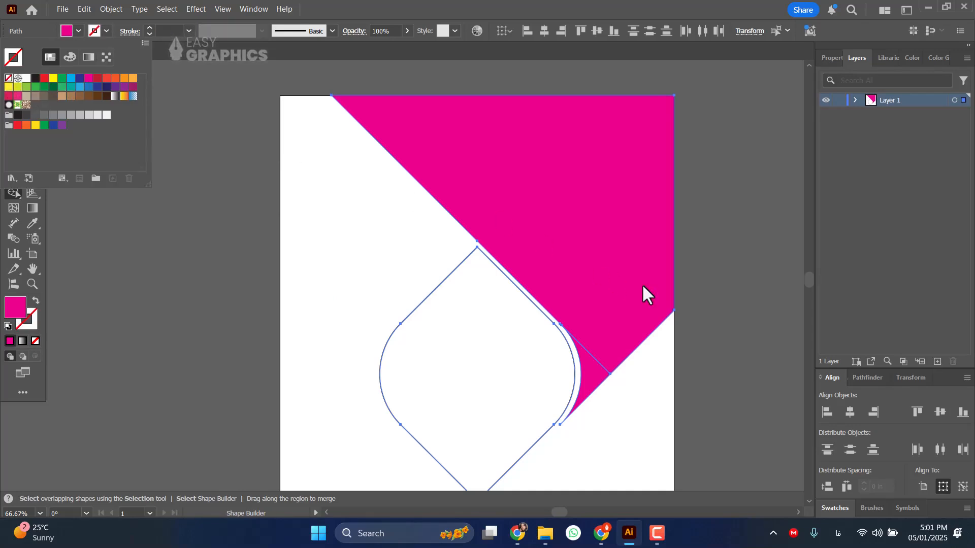
click(12, 198)
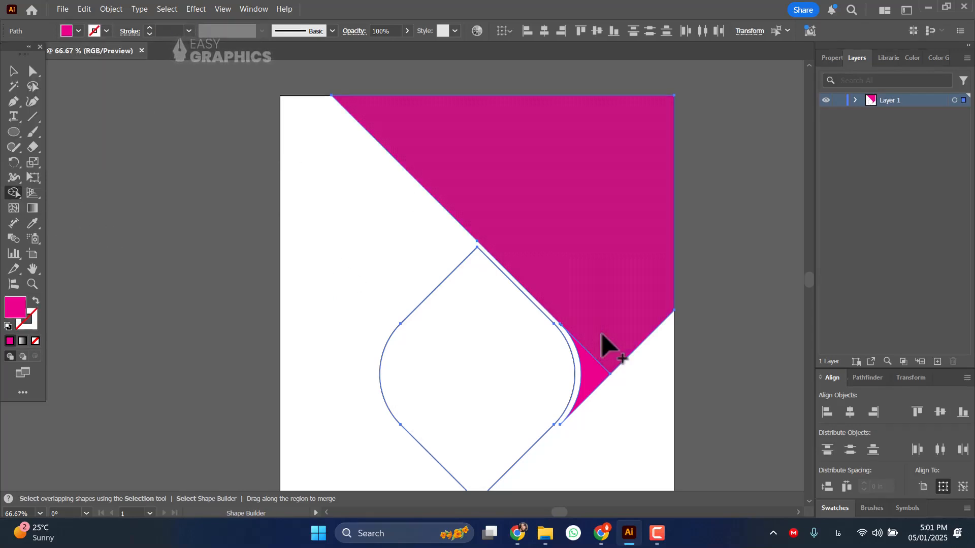
drag(602, 333, 591, 376)
click(14, 71)
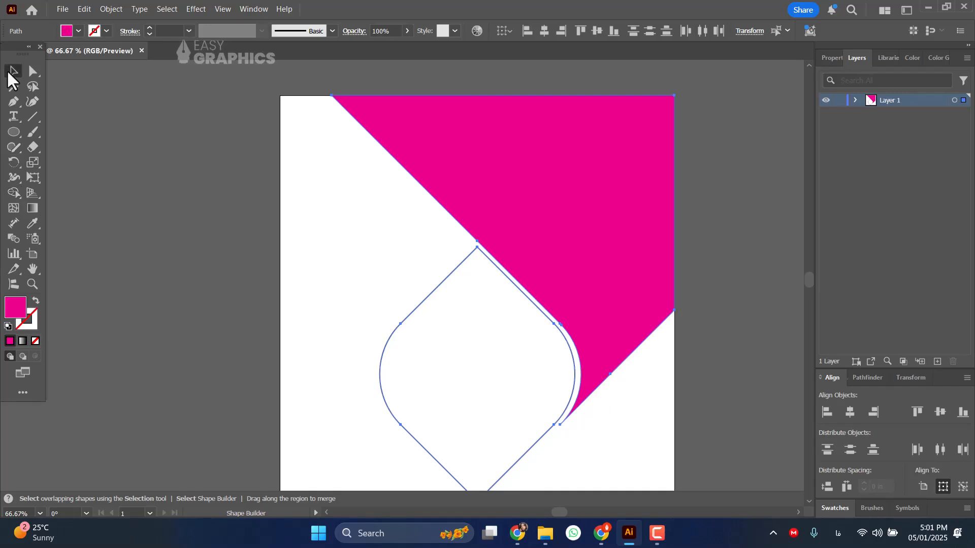
click(770, 198)
Copy the merged magenta shape and paste the duplicate in front.
scroll(614, 197, down, 2)
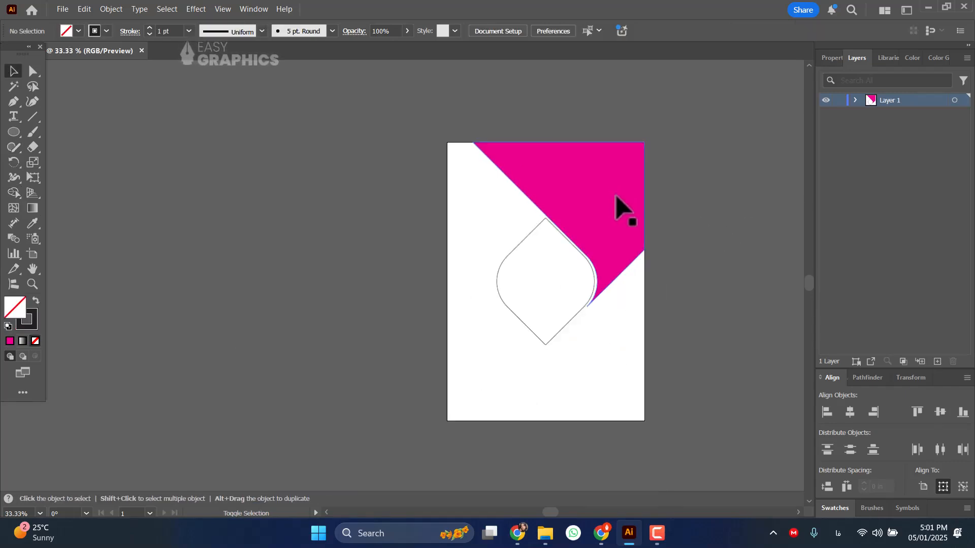
click(615, 201)
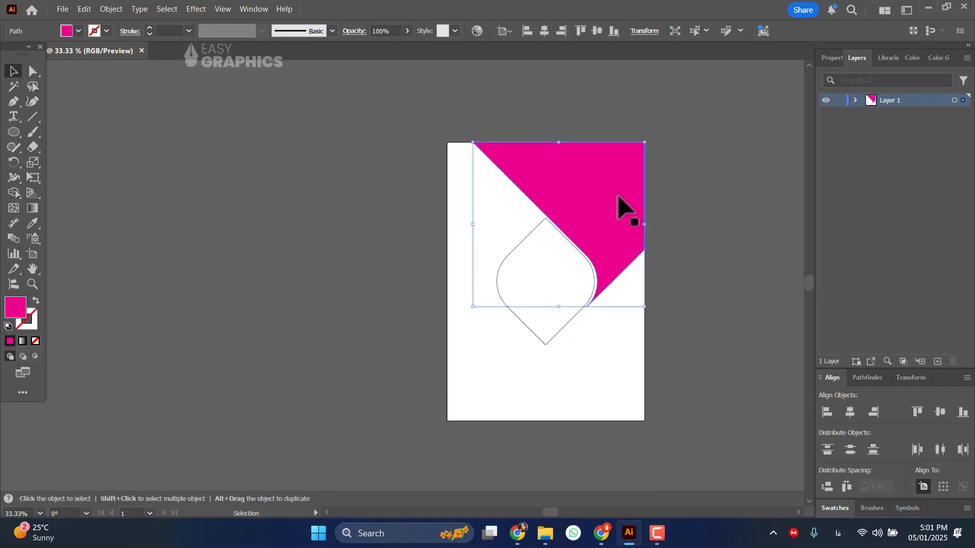
right_click(619, 197)
click(646, 113)
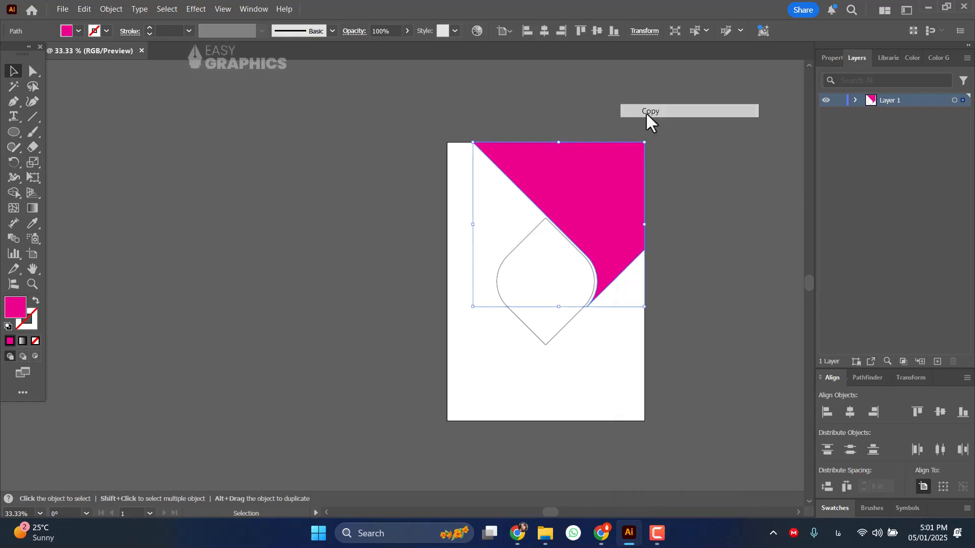
click(81, 10)
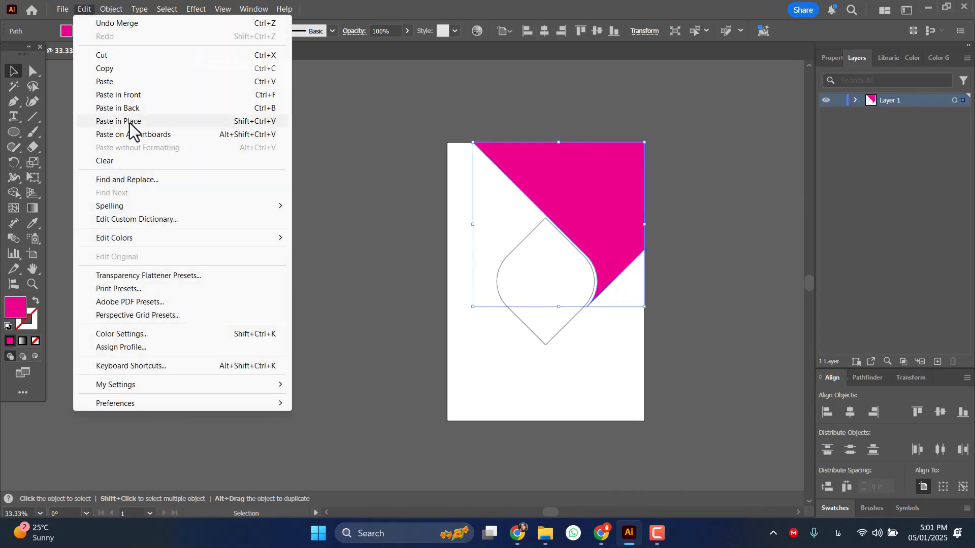
click(142, 95)
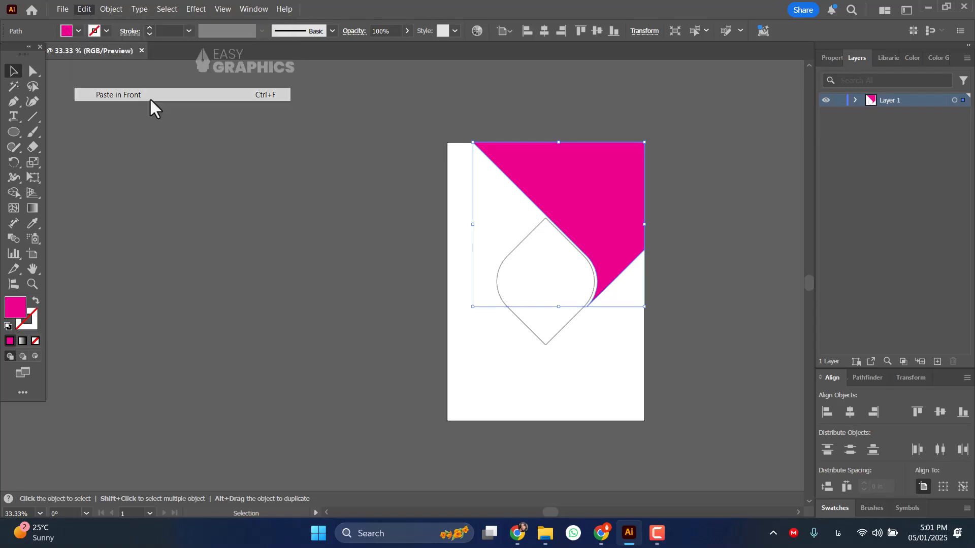
Reflect the pasted magenta shape across the vertical axis and again across the horizontal axis.
right_click(590, 197)
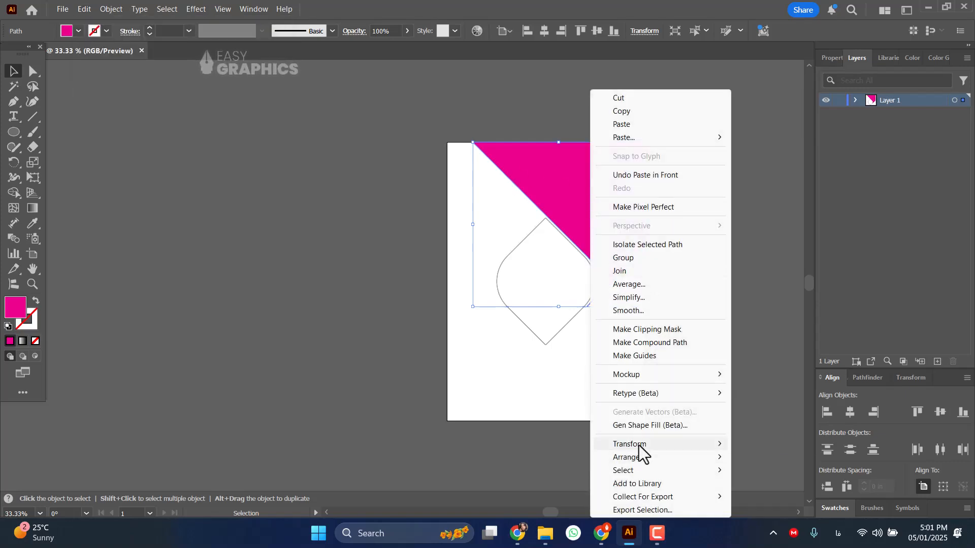
mouse_move(638, 446)
click(778, 379)
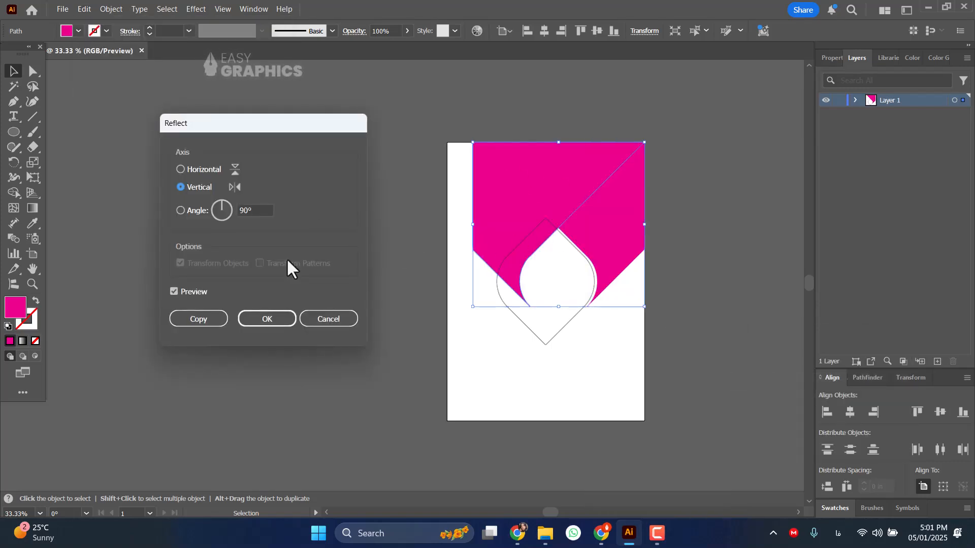
click(264, 318)
right_click(516, 181)
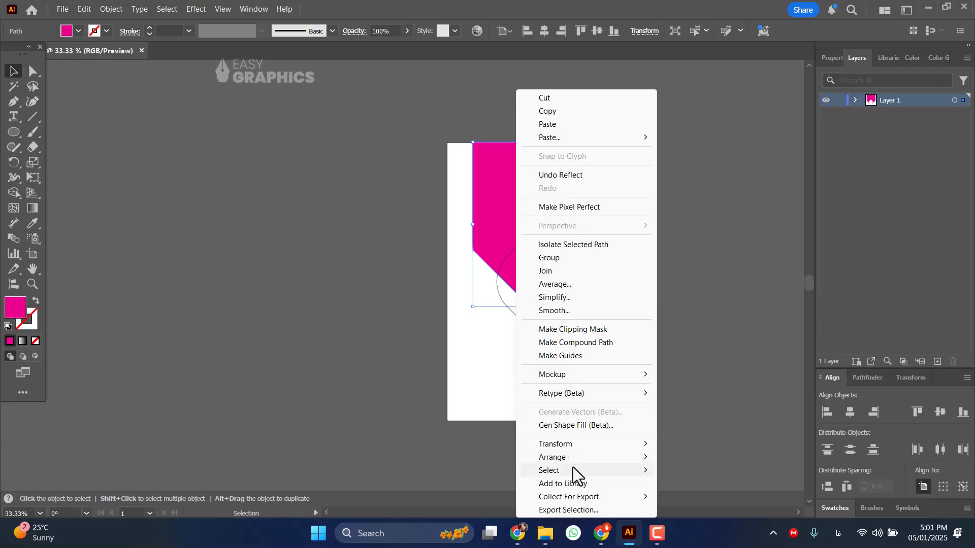
mouse_move(578, 445)
click(711, 380)
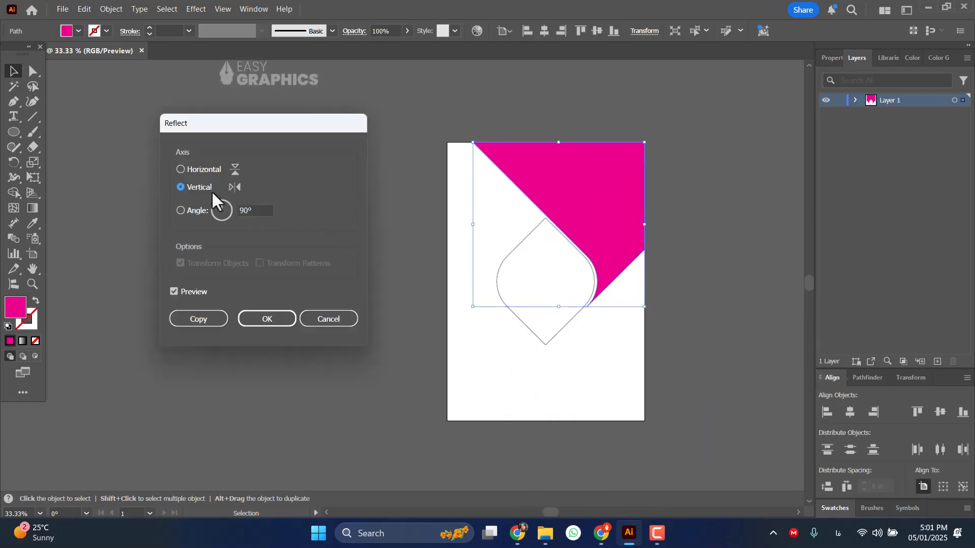
click(196, 169)
click(270, 318)
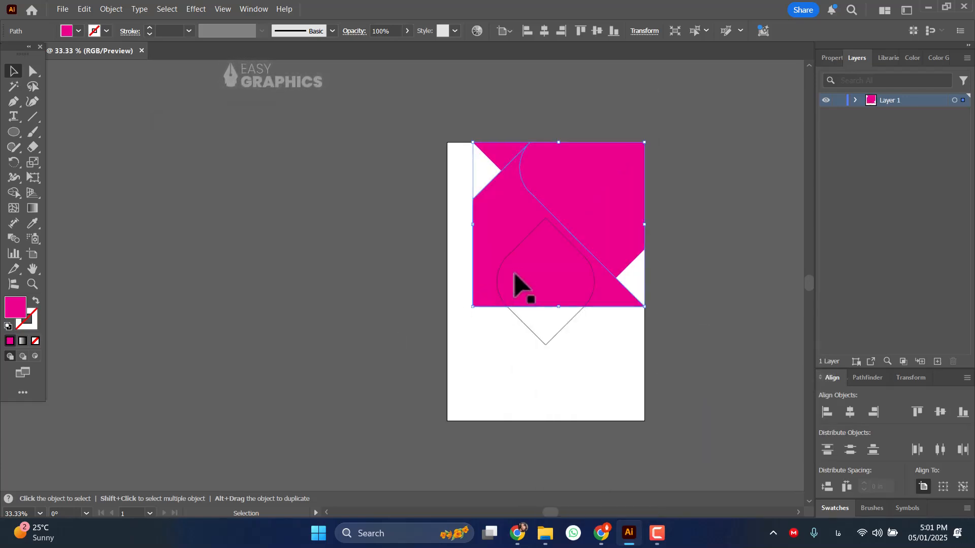
Move the reflected magenta shape into the artboard's lower-left corner, flush with its edges and beside the diamond.
drag(498, 239, 472, 351)
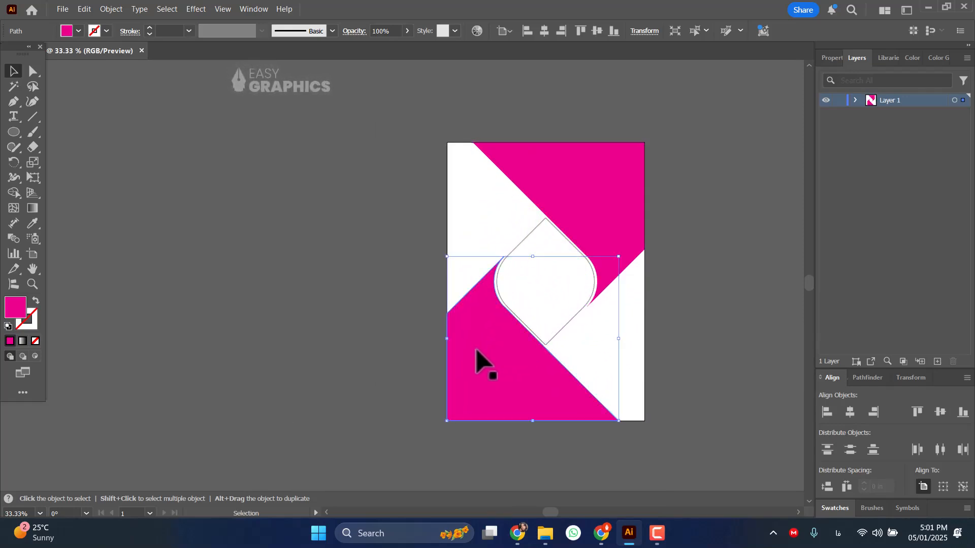
scroll(472, 389, up, 2)
click(282, 239)
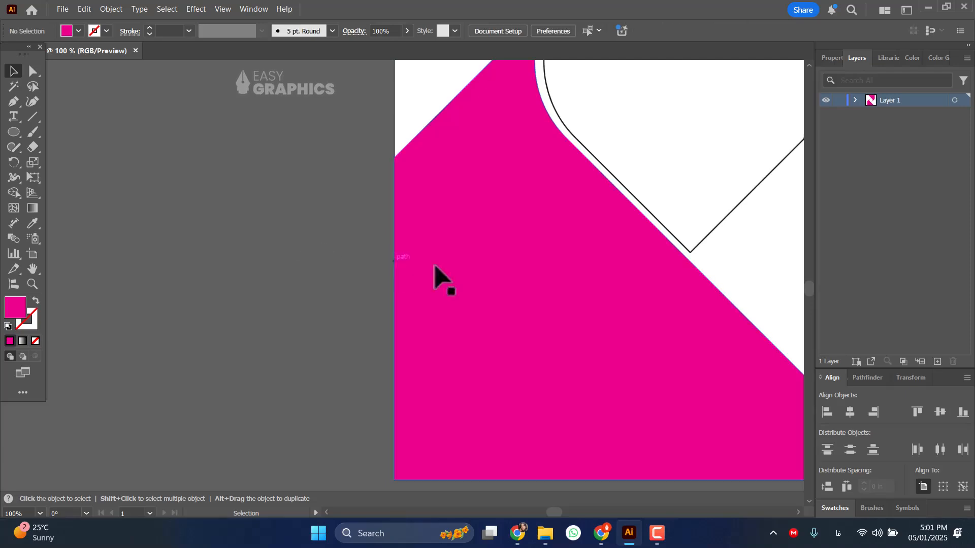
mouse_move(469, 271)
mouse_down()
mouse_move(480, 272)
mouse_move(472, 273)
mouse_up()
scroll(487, 279, down, 4)
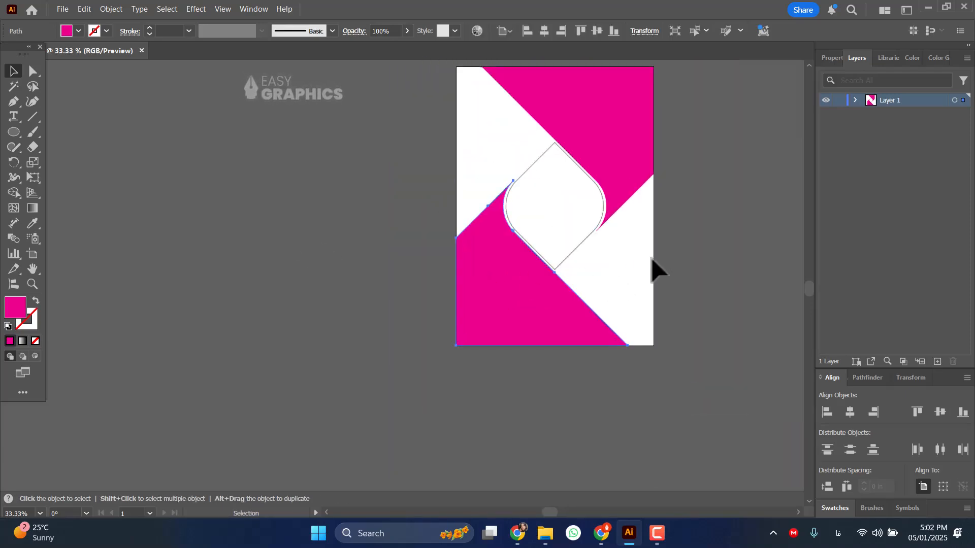
click(692, 218)
Give the diamond outline a 5 pt light blue stroke.
scroll(584, 137, up, 2)
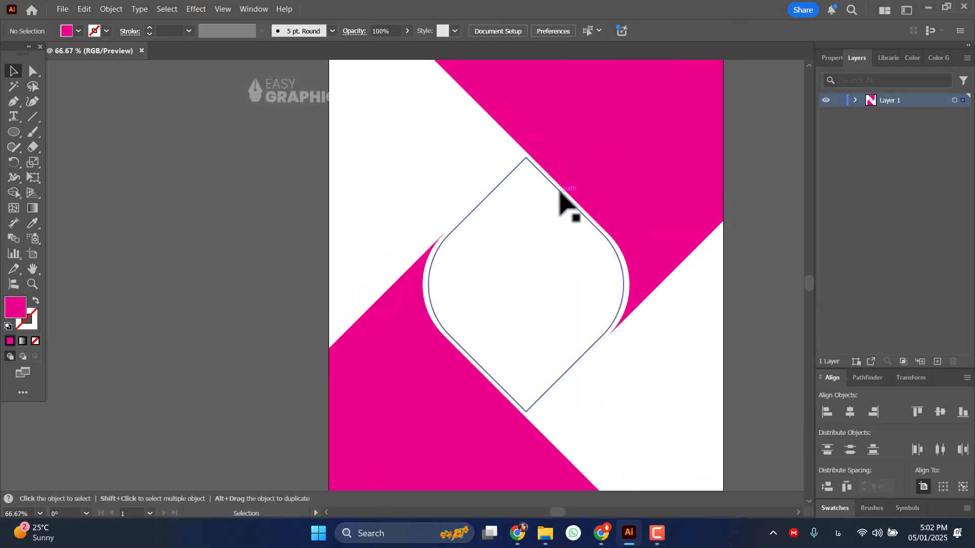
click(513, 169)
click(189, 32)
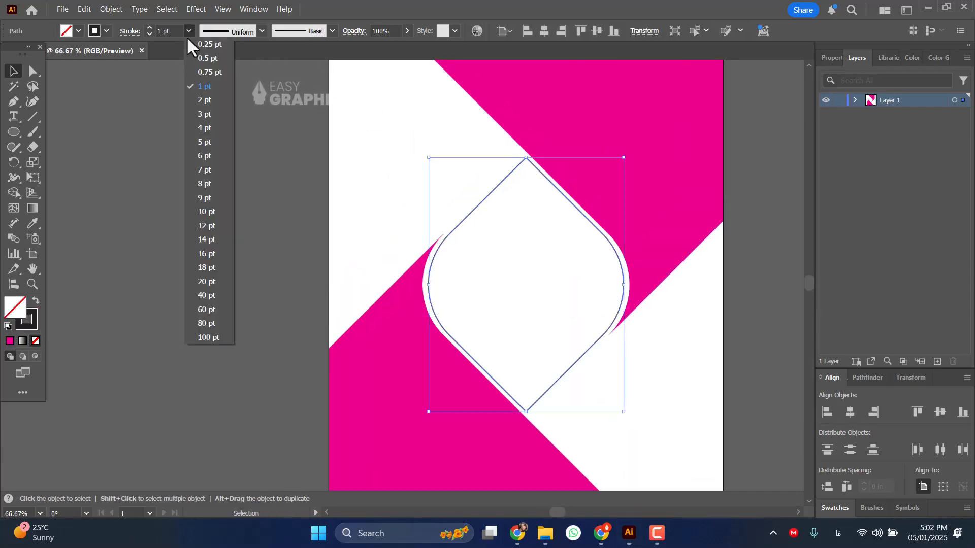
click(209, 125)
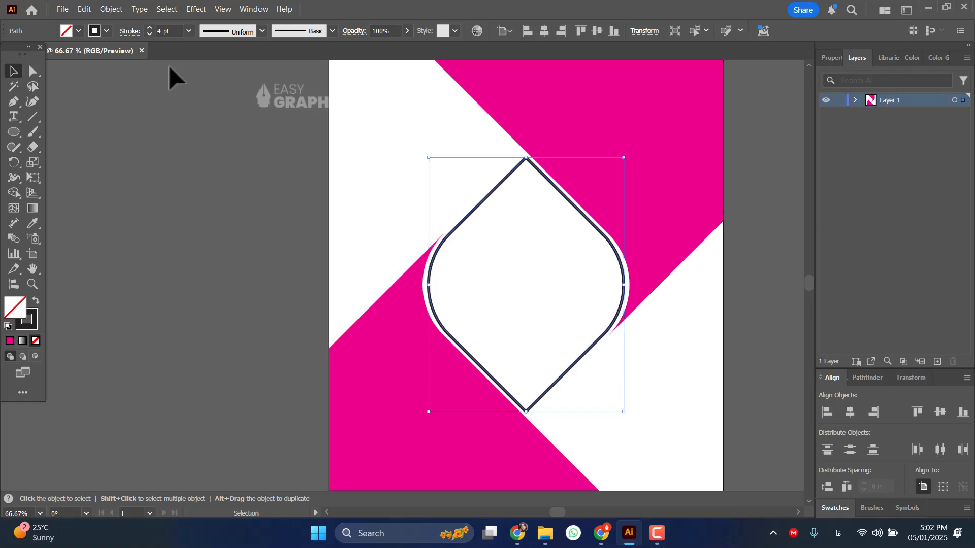
click(188, 31)
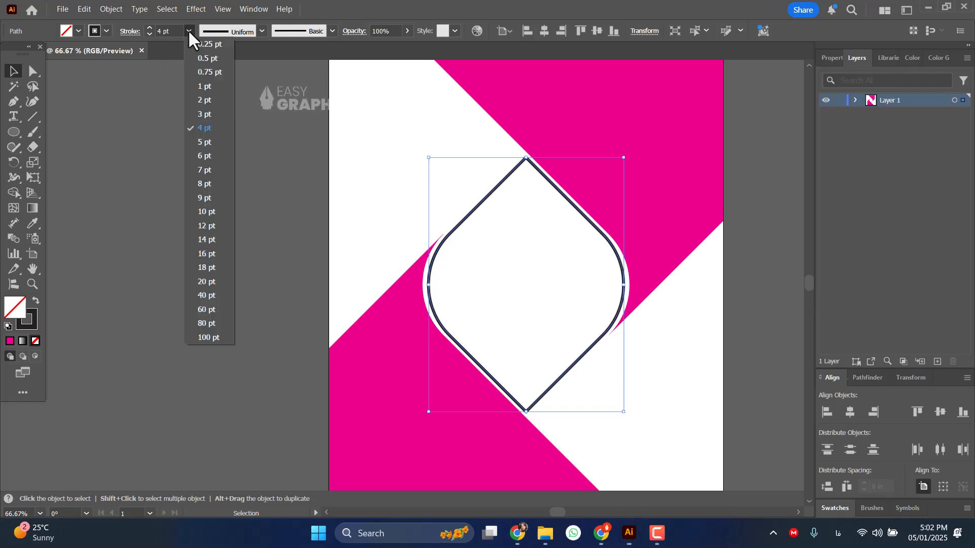
click(204, 140)
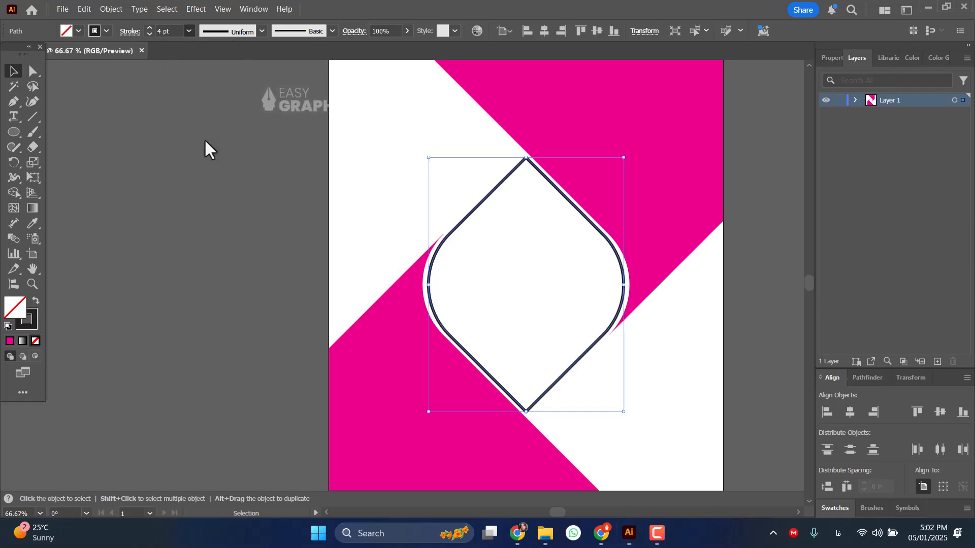
click(108, 31)
click(71, 89)
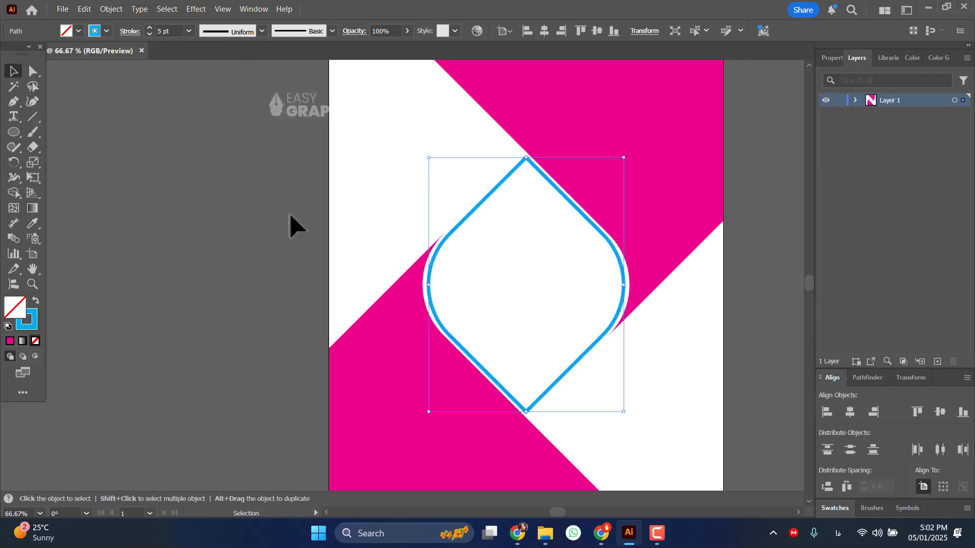
Fill the magenta shape in the artboard's upper-right corner with the light blue swatch C=70 M=15 Y=0 K=0.
scroll(305, 228, down, 3)
click(425, 190)
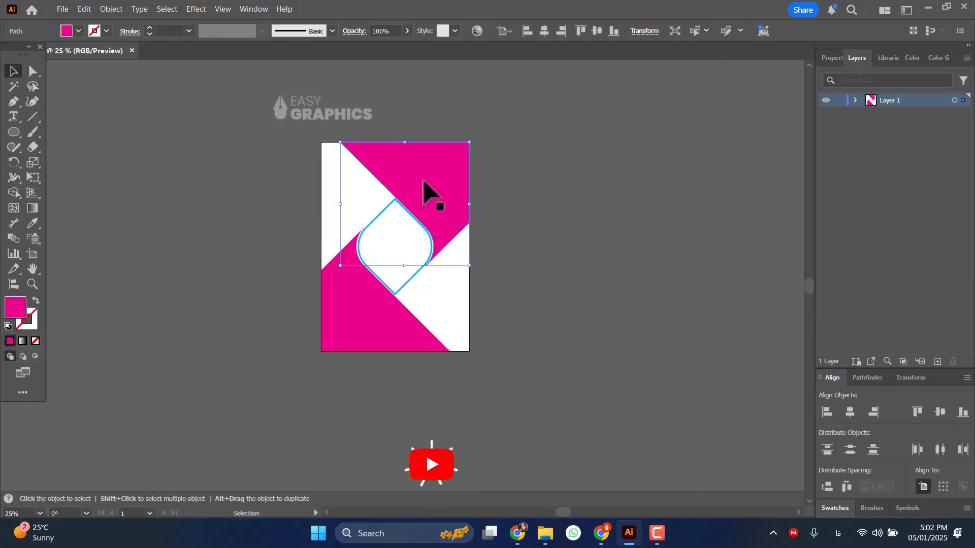
click(583, 189)
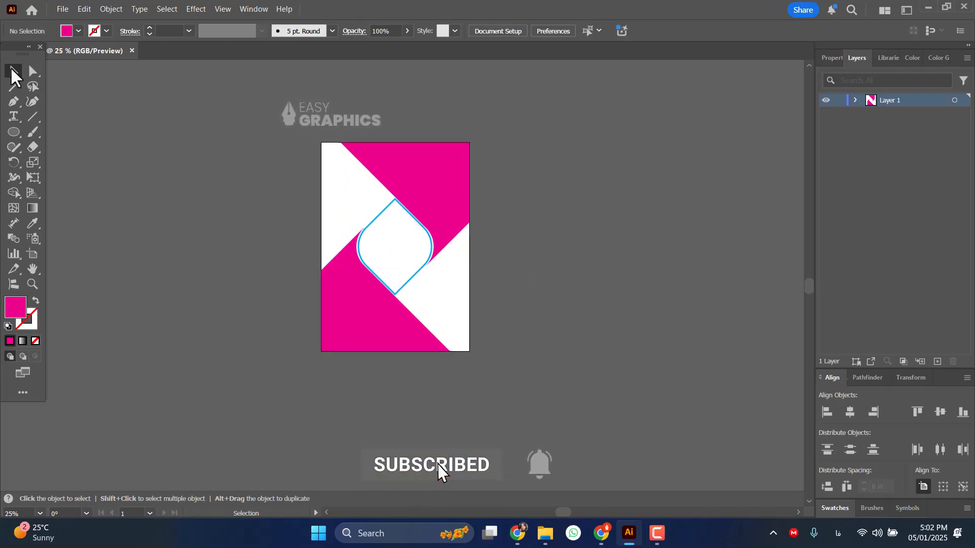
scroll(398, 231, up, 2)
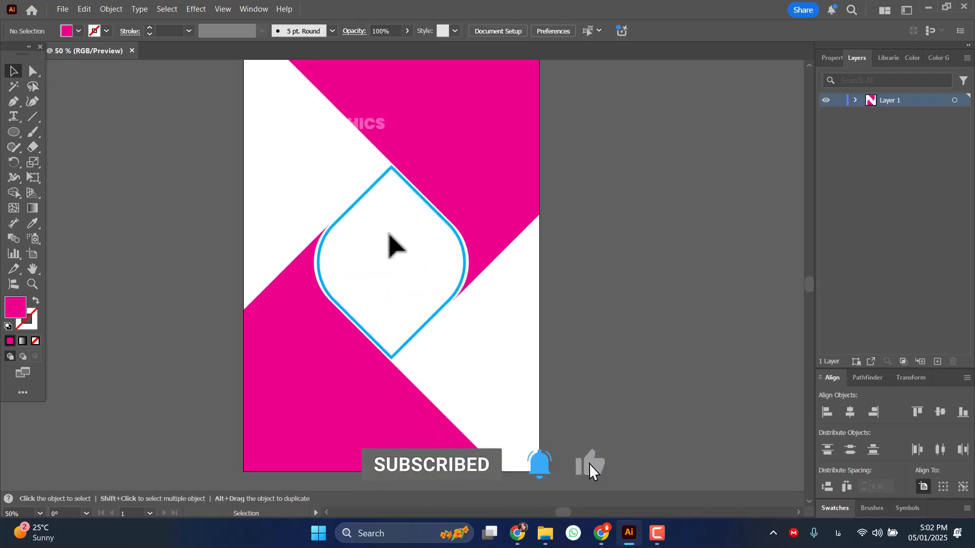
click(416, 150)
click(75, 31)
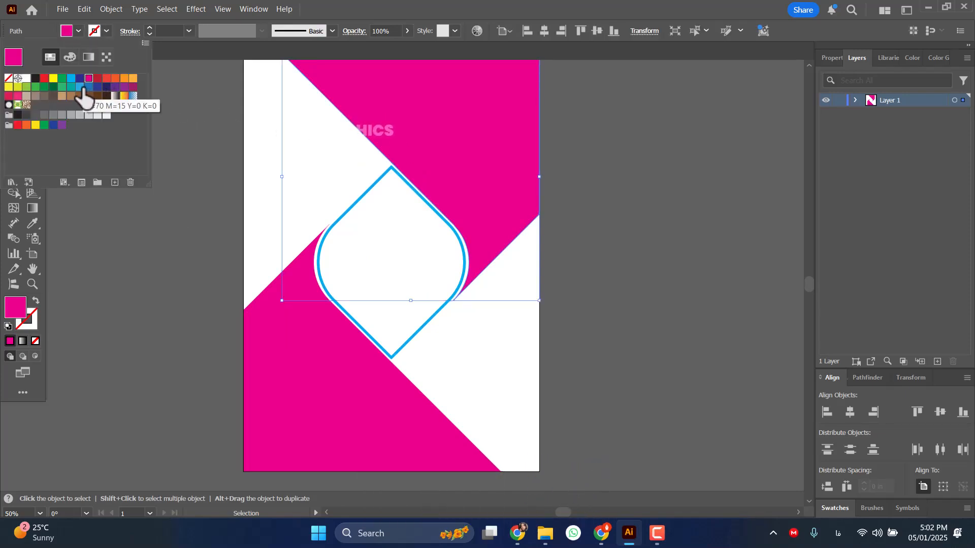
click(80, 86)
click(191, 188)
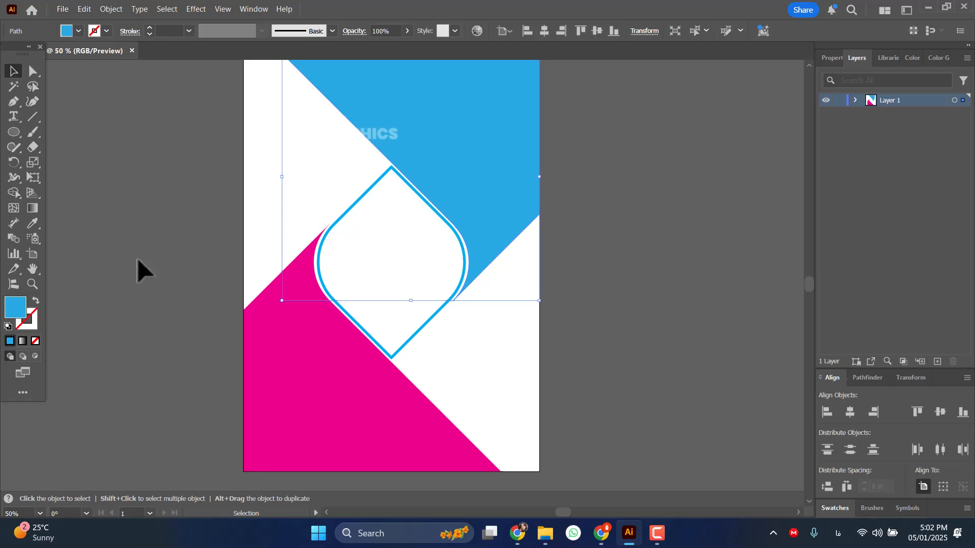
Paste the logo, headings, flyer title and contact details from Flyer 5.ai onto the artboard and shift them left together.
click(117, 193)
key(ctrl+v)
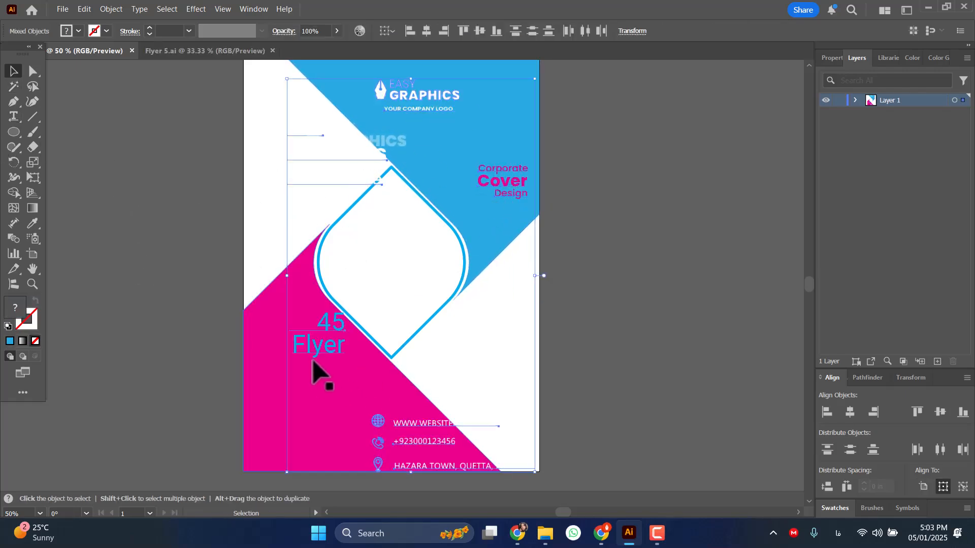
mouse_move(309, 351)
mouse_down()
mouse_move(273, 337)
mouse_move(301, 346)
mouse_up()
click(614, 310)
Position the logo above the diamond, with the Corporate Cover Design text on the white area and the business name on the blue area.
drag(390, 83, 403, 104)
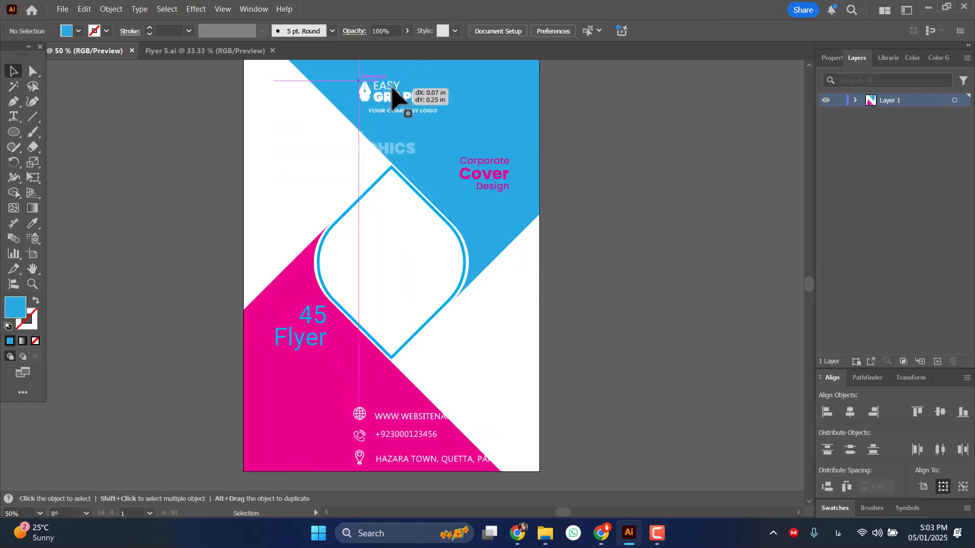
drag(497, 185, 280, 191)
drag(315, 153, 452, 154)
click(692, 152)
drag(418, 100, 414, 99)
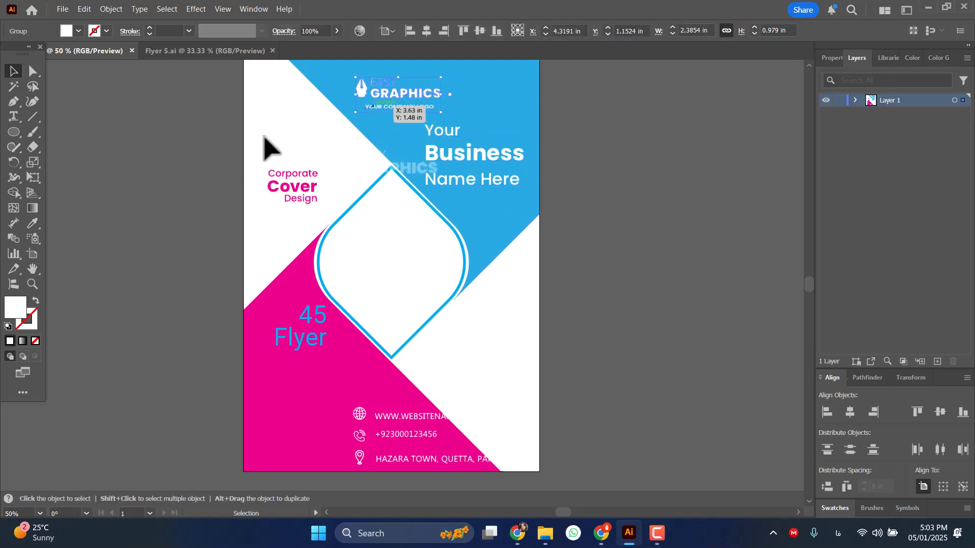
click(155, 203)
Show the rulers and place a vertical guide through the diamond's upper and lower corners.
key(ctrl+r)
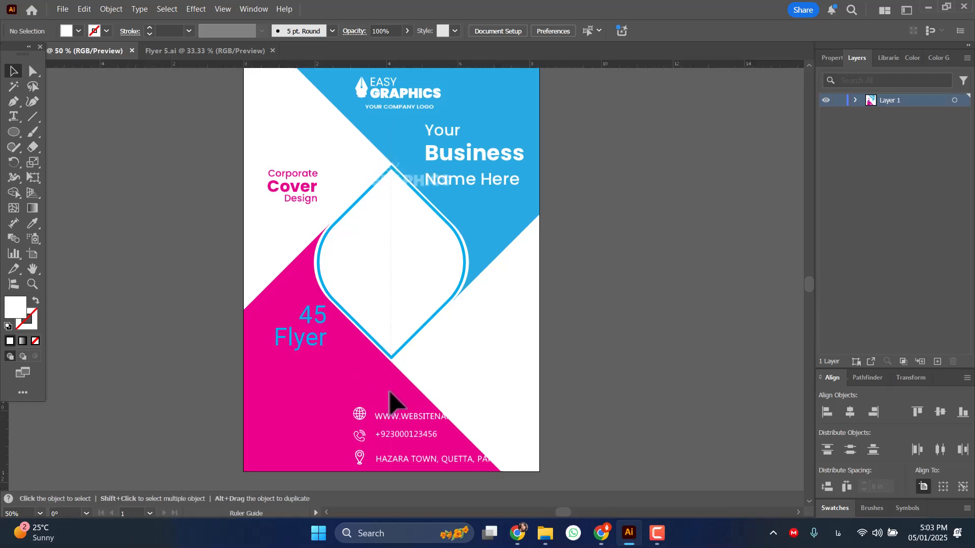
click(391, 366)
scroll(398, 170, up, 2)
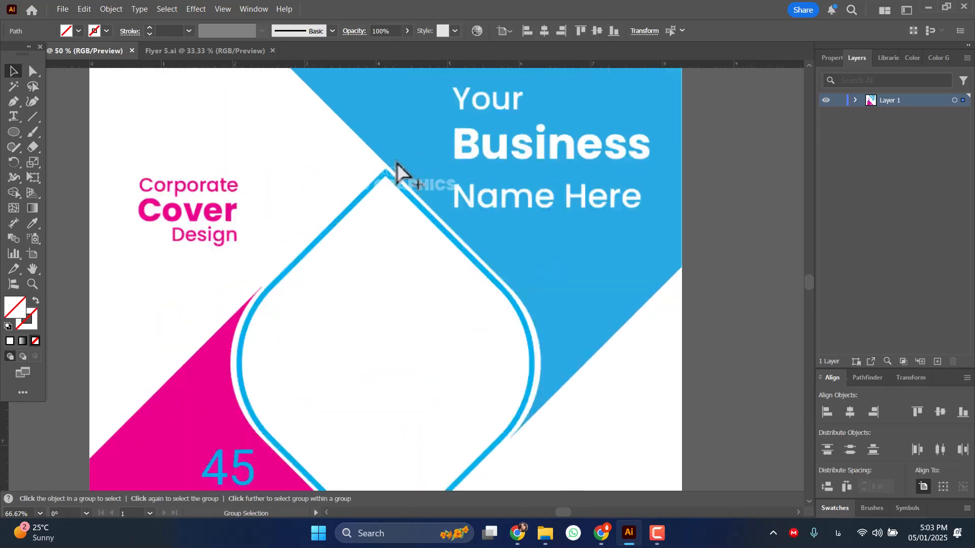
drag(373, 168, 374, 168)
click(285, 175)
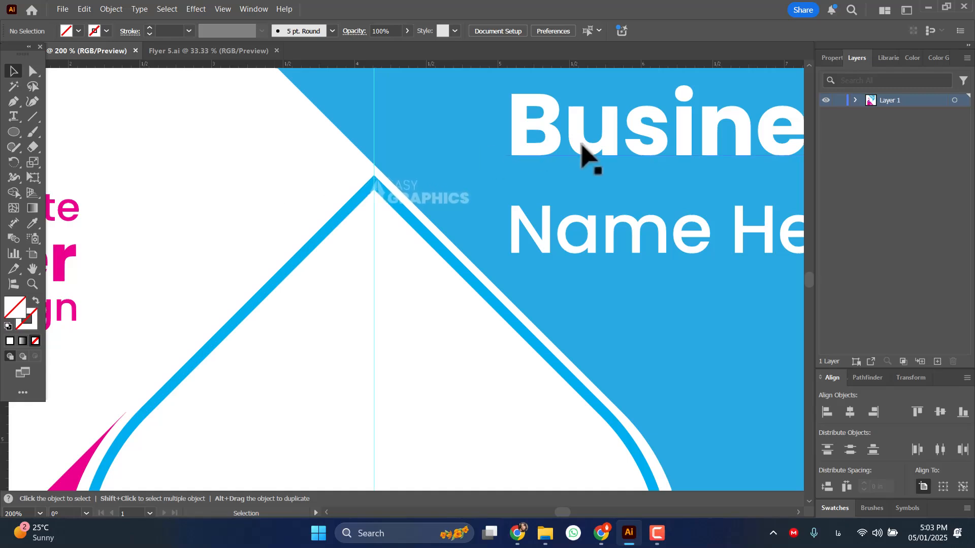
Move the Corporate Cover Design text from the white area onto the blue area beside the diamond.
scroll(572, 159, down, 2)
drag(272, 211, 263, 157)
scroll(264, 158, down, 3)
scroll(263, 158, up, 3)
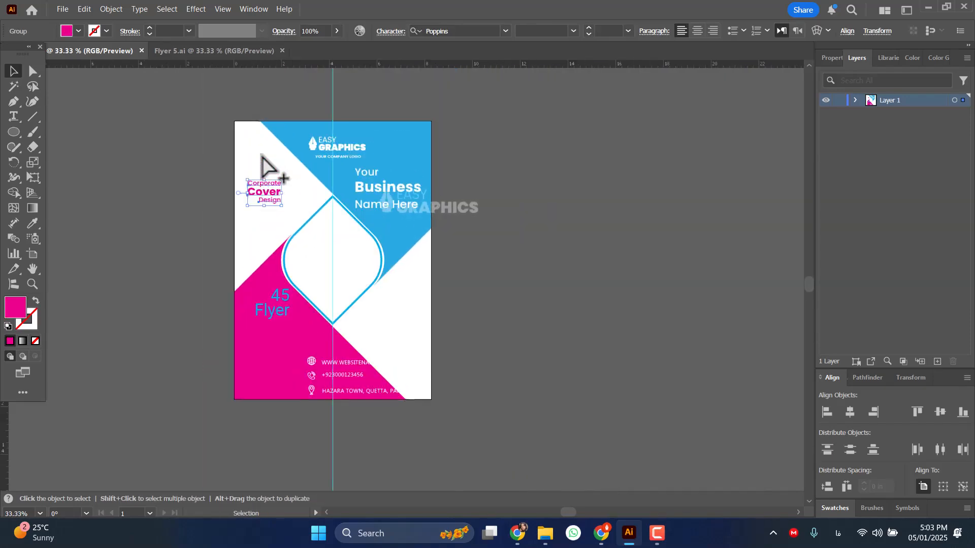
scroll(257, 190, up, 2)
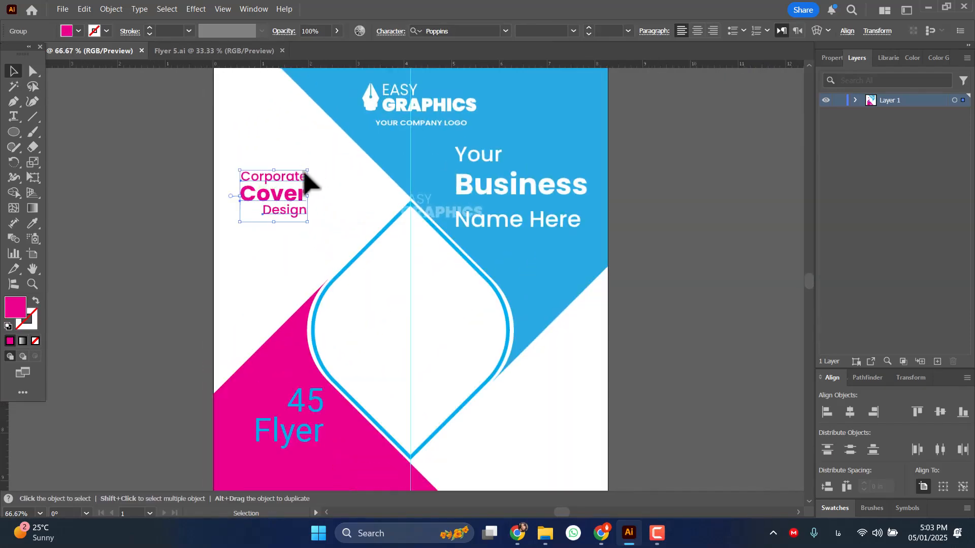
drag(273, 192, 550, 270)
Move the business name text into the upper-left white area and fill it with the cyan swatch.
drag(526, 213, 245, 183)
click(74, 29)
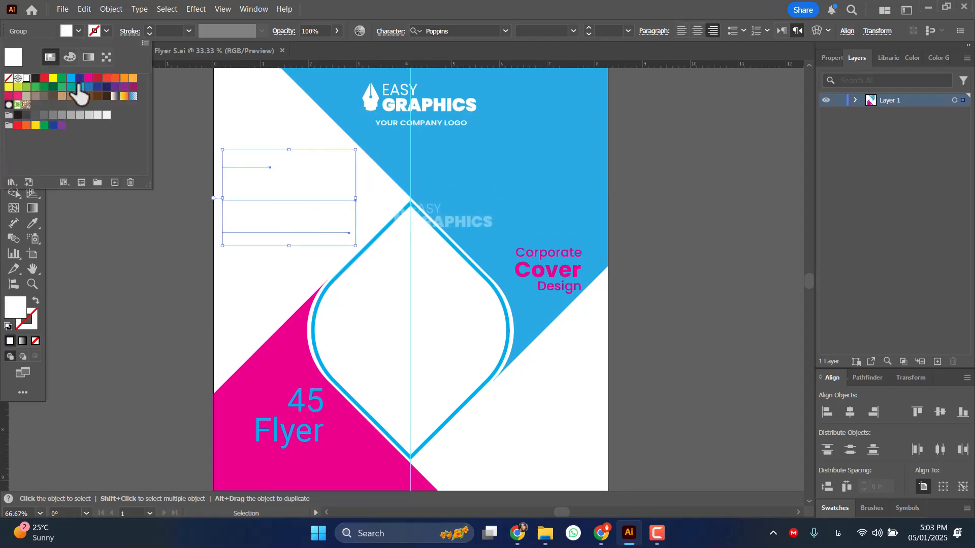
click(71, 79)
Raise the Corporate Cover Design text within the blue area, fill it white, and fine-tune its position and the business name's.
click(583, 304)
drag(577, 289, 539, 208)
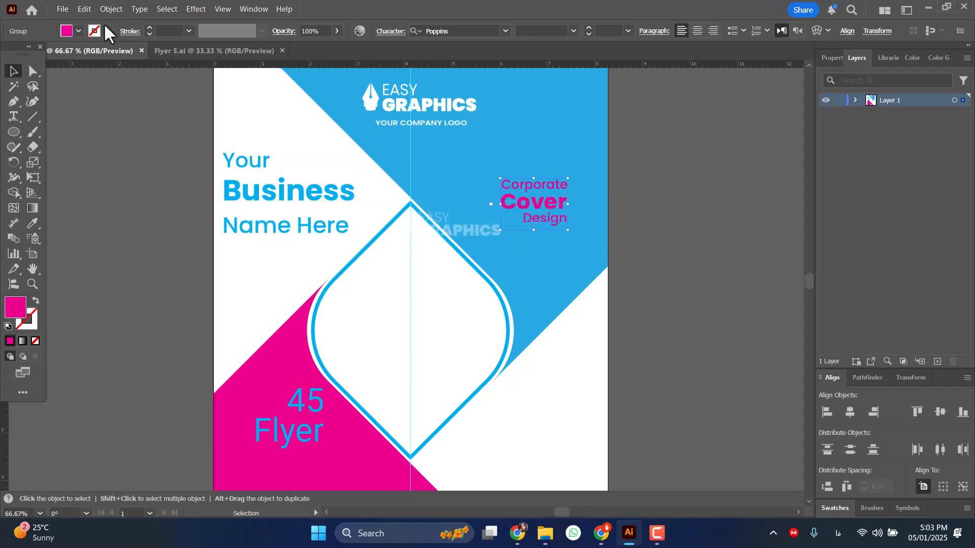
click(78, 31)
click(26, 78)
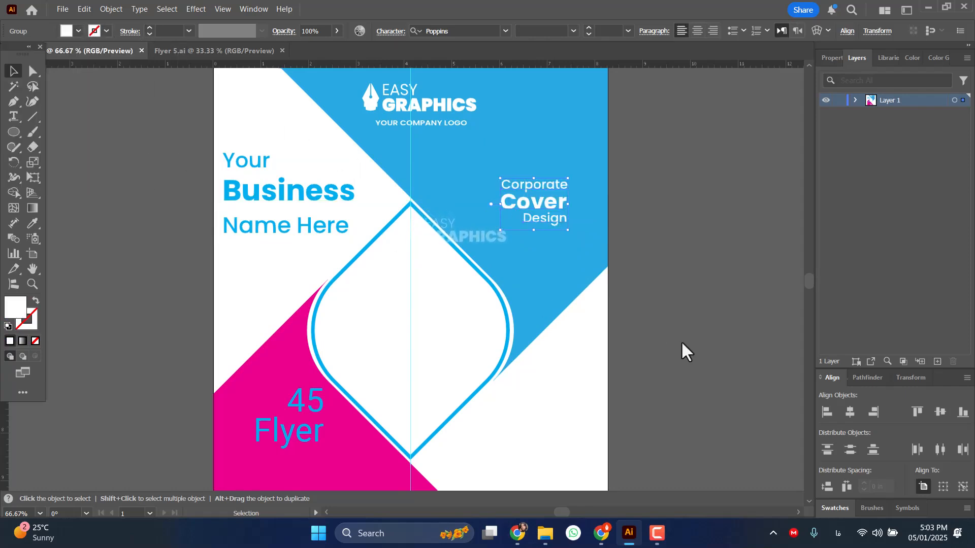
drag(550, 211, 494, 227)
drag(246, 201, 257, 202)
Move the 2045 Flyer text into the lower-right white area and the contact details into the lower-left magenta area.
scroll(561, 321, down, 3)
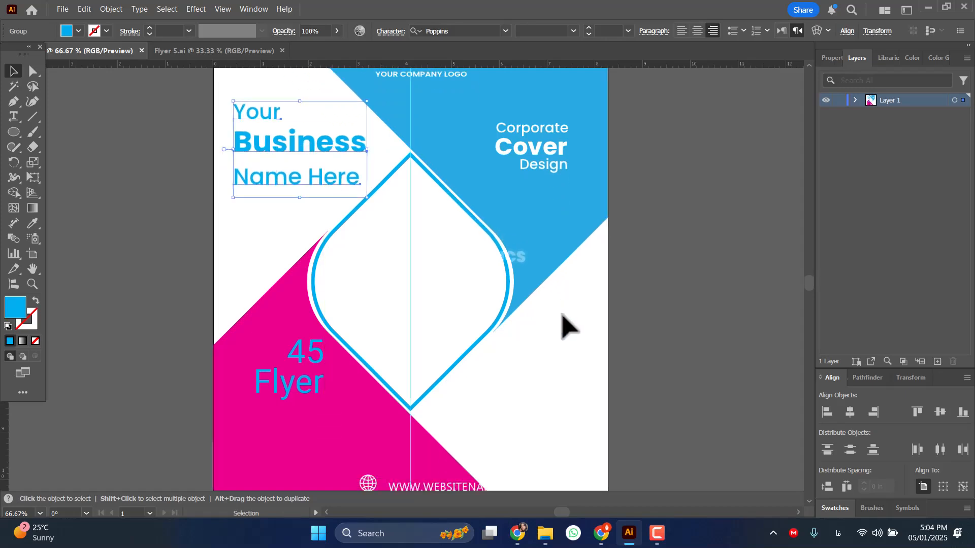
drag(308, 356, 564, 364)
scroll(566, 391, down, 5)
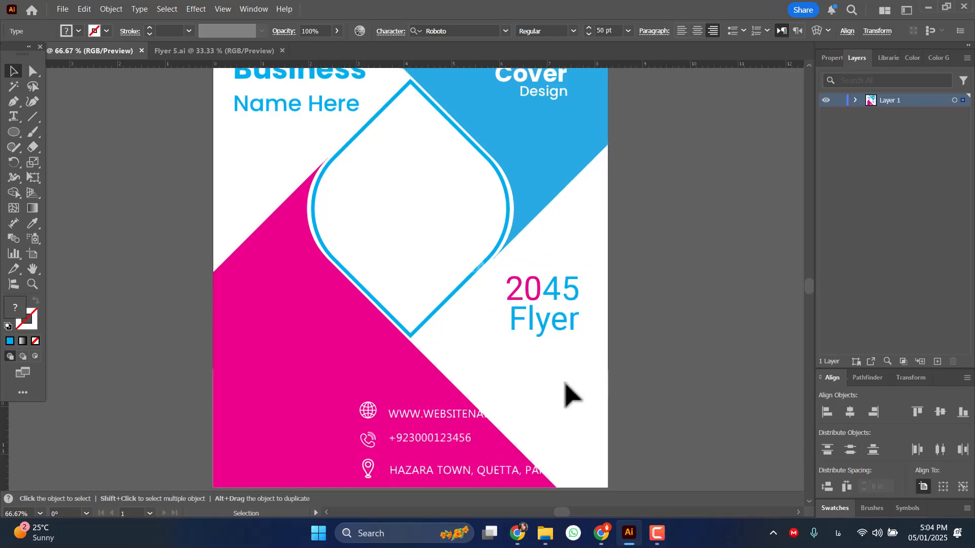
drag(396, 384, 306, 392)
click(150, 244)
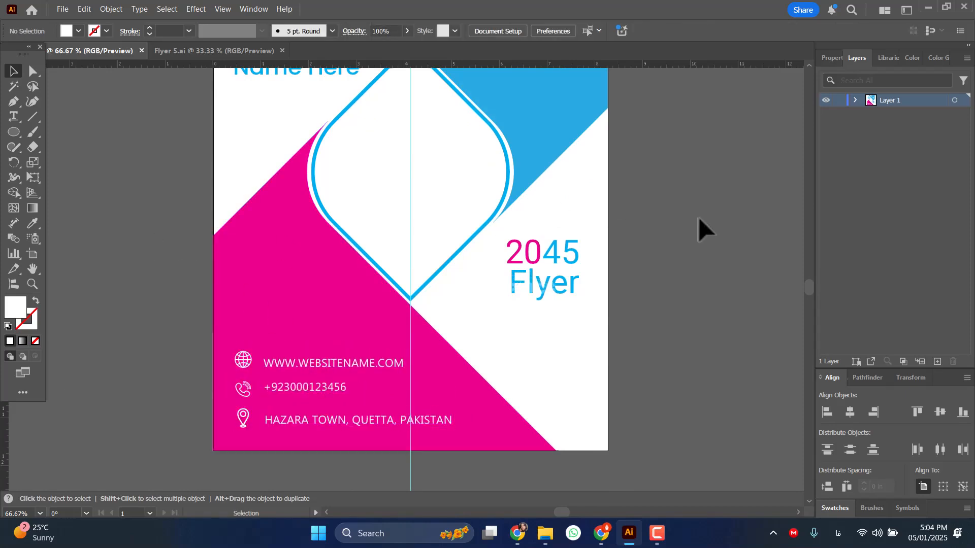
Expand Layer 1 and identify the diamond outline's path by toggling its visibility, leaving that path highlighted.
scroll(698, 217, down, 3)
scroll(720, 197, up, 3)
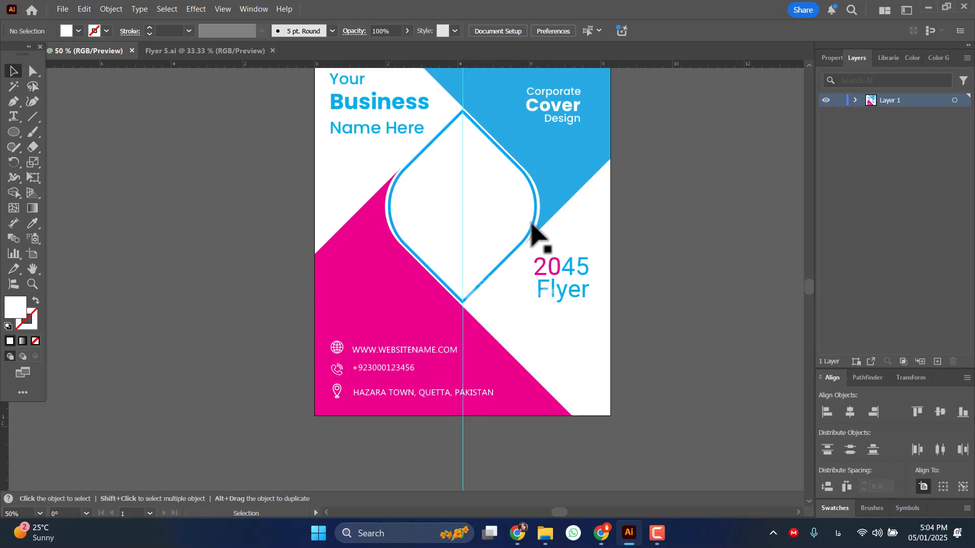
click(532, 224)
click(854, 100)
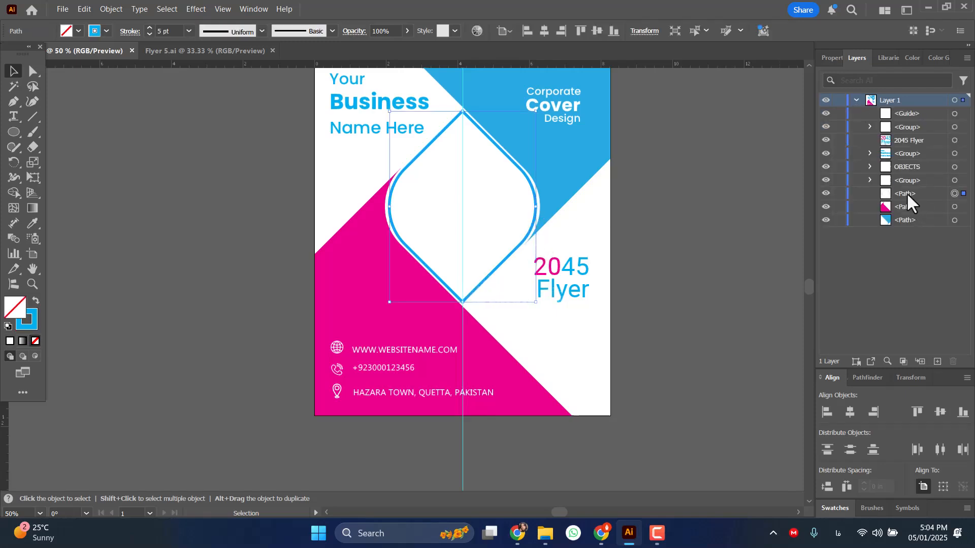
click(900, 183)
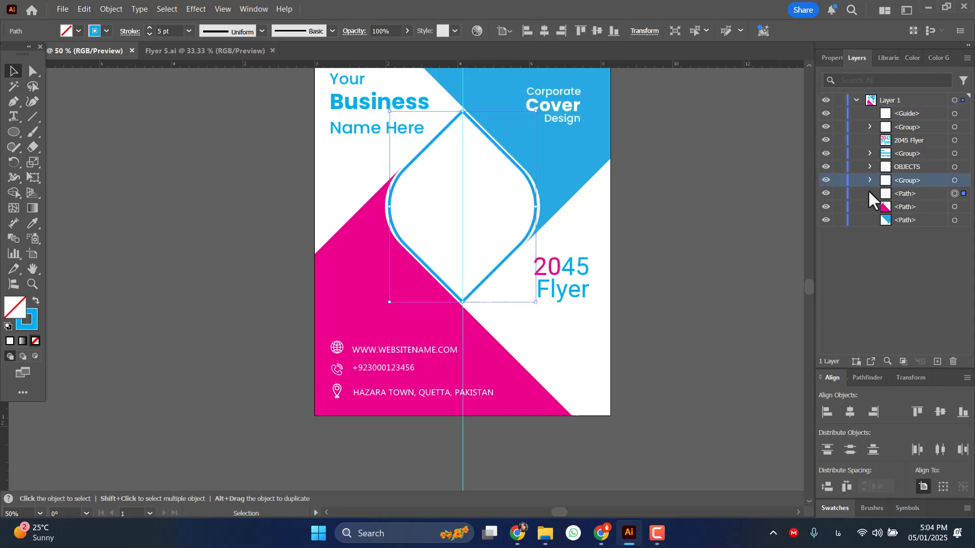
click(826, 194)
click(826, 194)
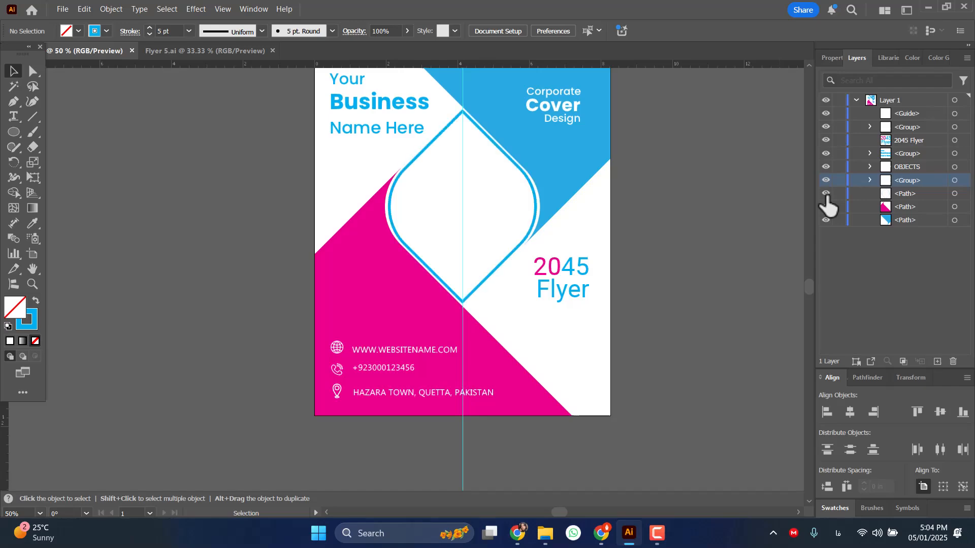
click(903, 193)
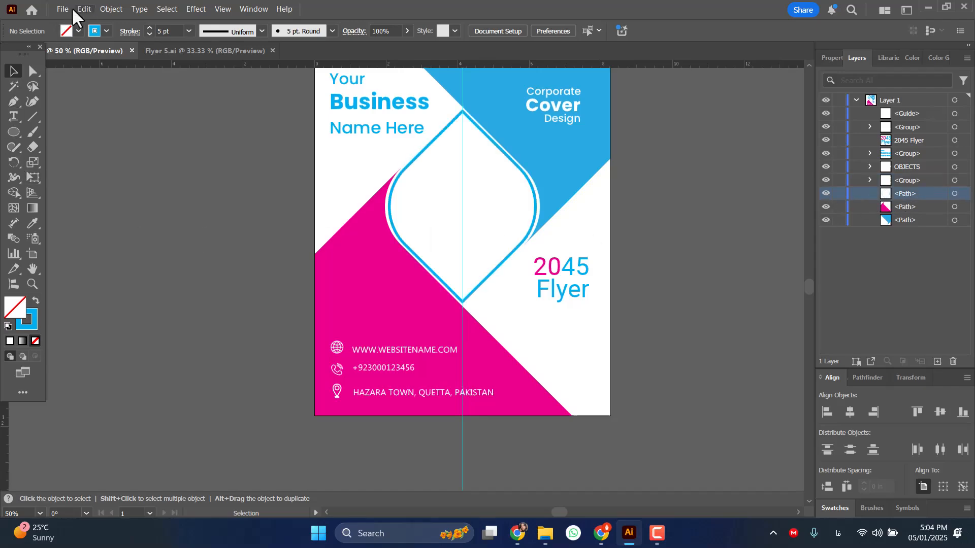
Place the black-and-white mountain photo ending in "640947 copy" from the Desktop folder into the flyer.
click(58, 12)
click(96, 227)
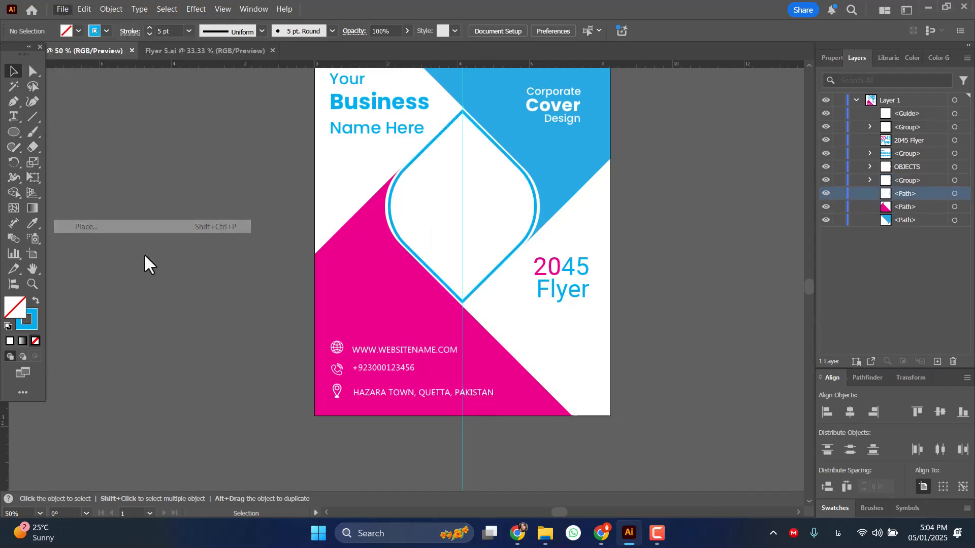
scroll(218, 194, down, 3)
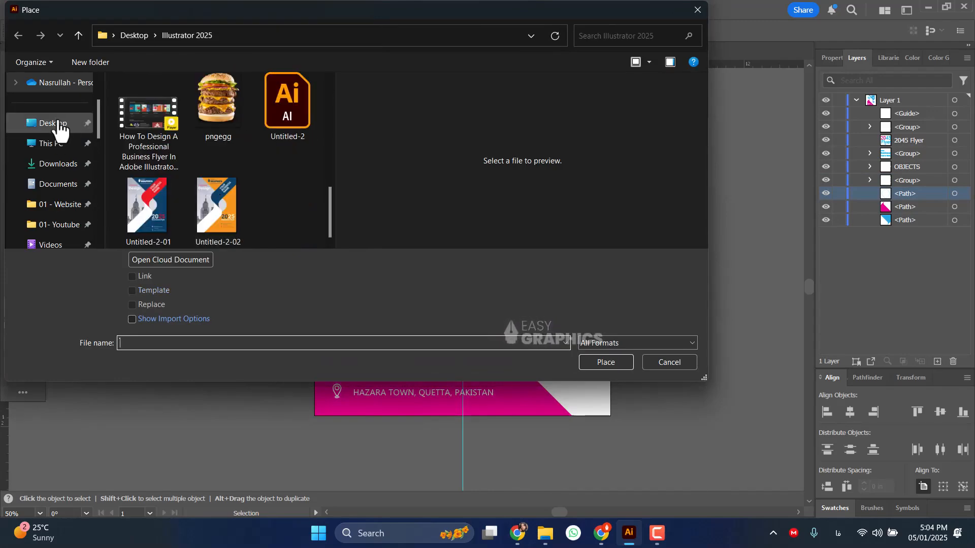
scroll(182, 157, down, 15)
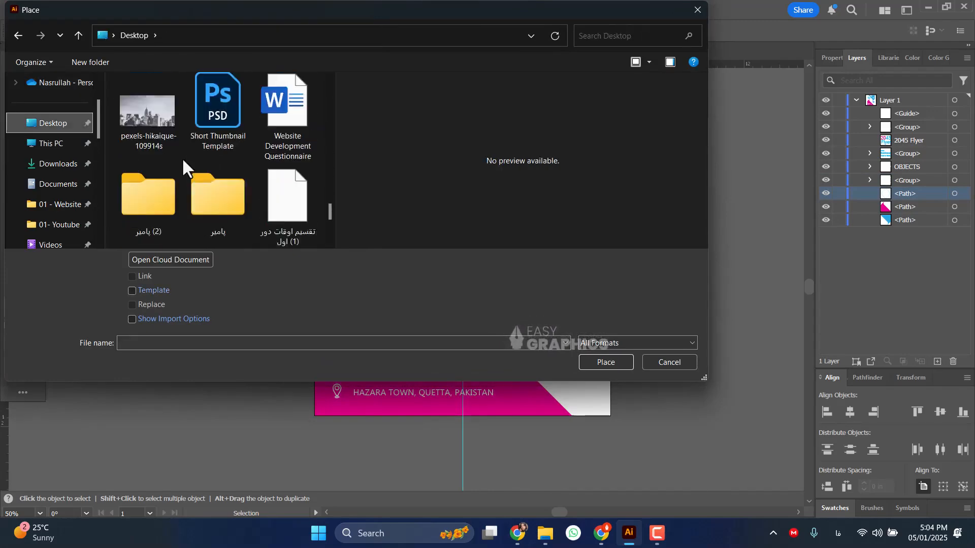
scroll(183, 161, up, 5)
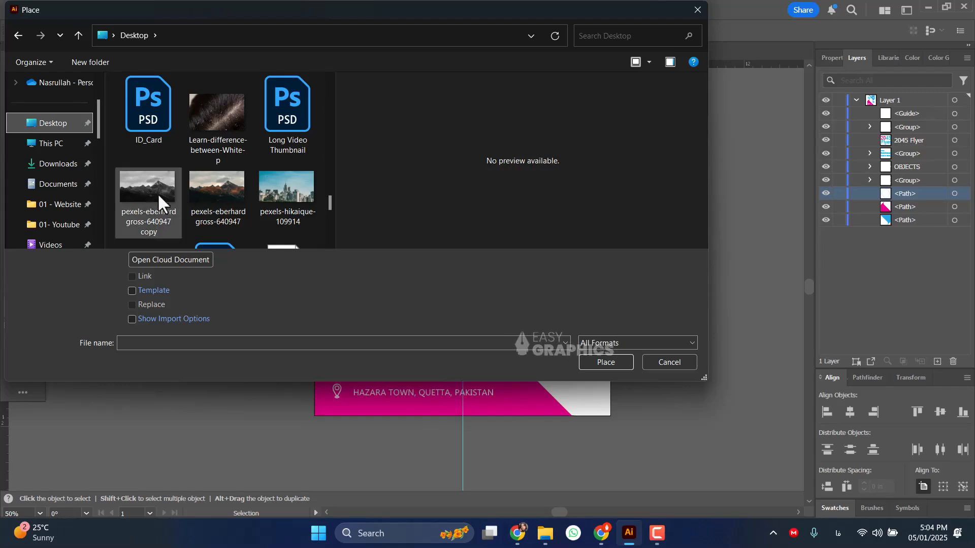
double_click(141, 190)
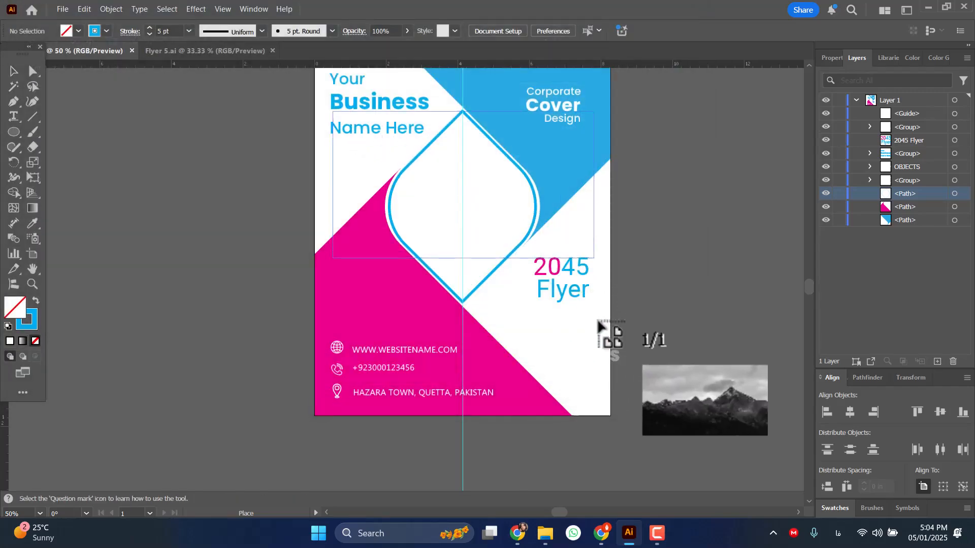
click(670, 402)
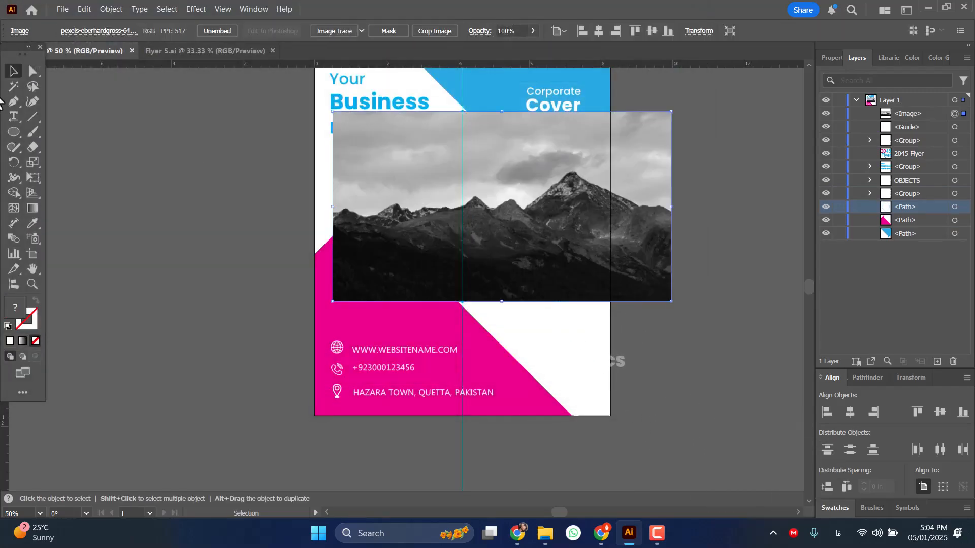
Enlarge the mountain photo to about 10.5 in wide and move it so its main peak sits over the diamond.
drag(333, 111, 297, 94)
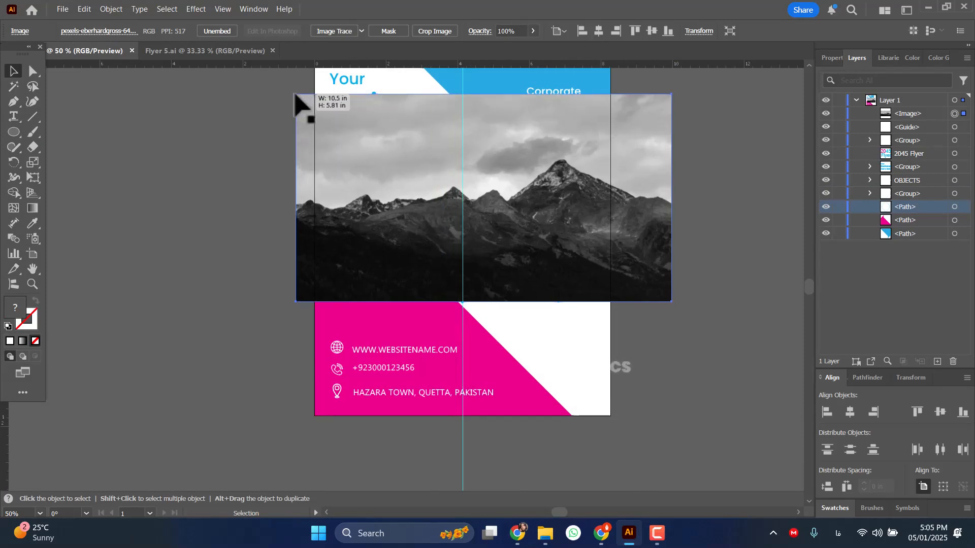
drag(531, 213, 444, 209)
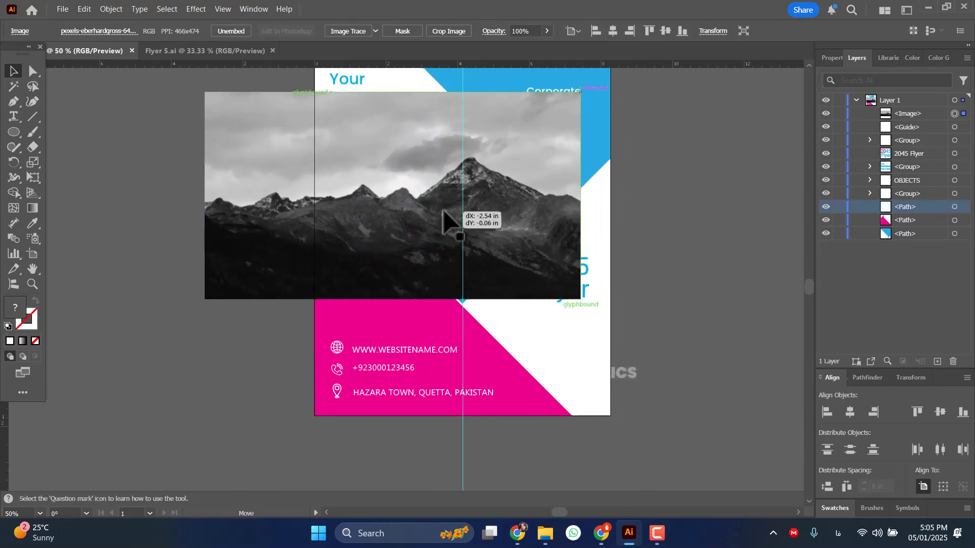
Reorder the mountain photo directly beneath the diamond path and make a clipping mask from the two.
drag(911, 118, 909, 193)
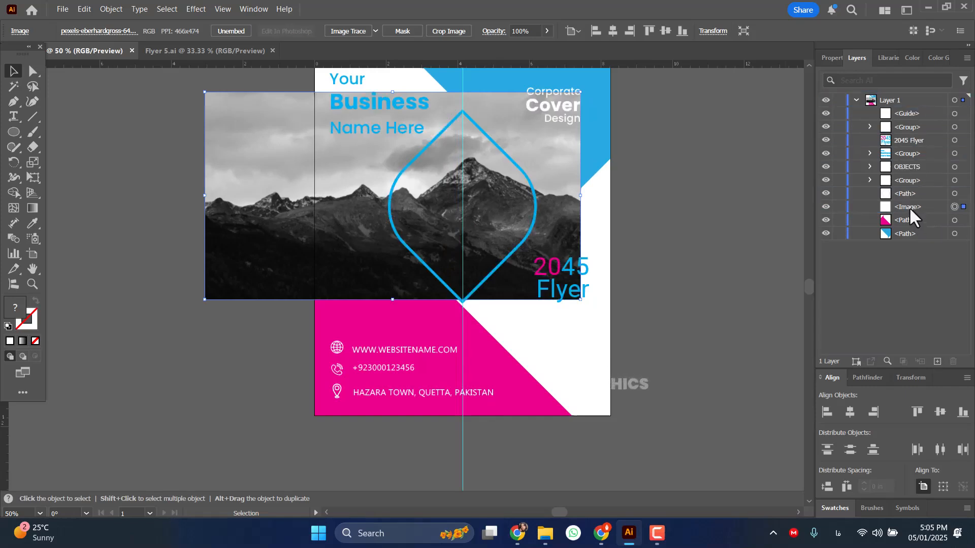
shift+click(962, 193)
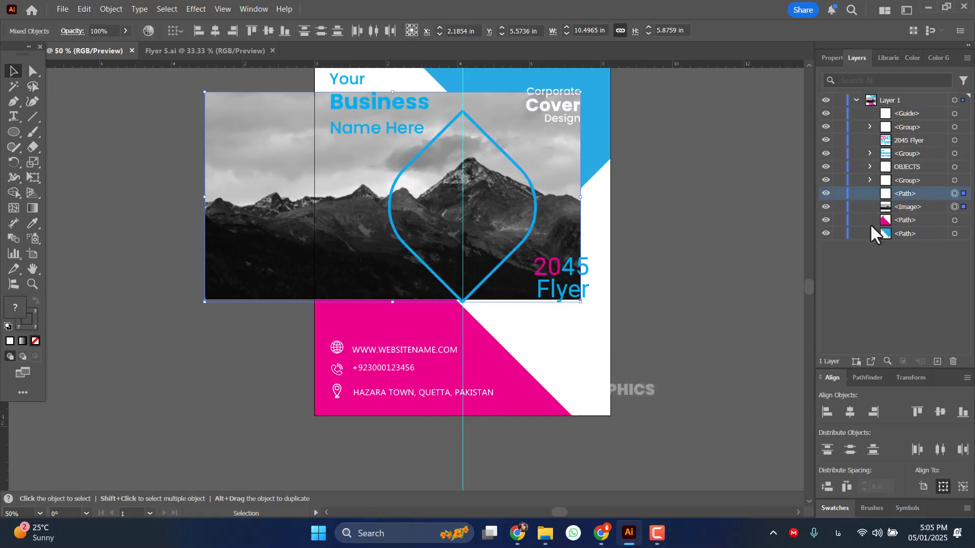
right_click(456, 177)
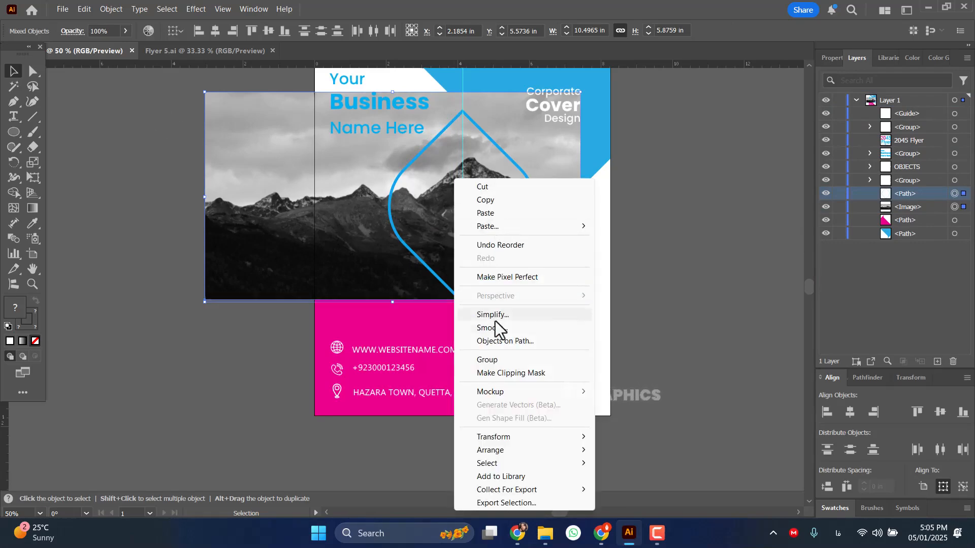
click(513, 372)
click(769, 293)
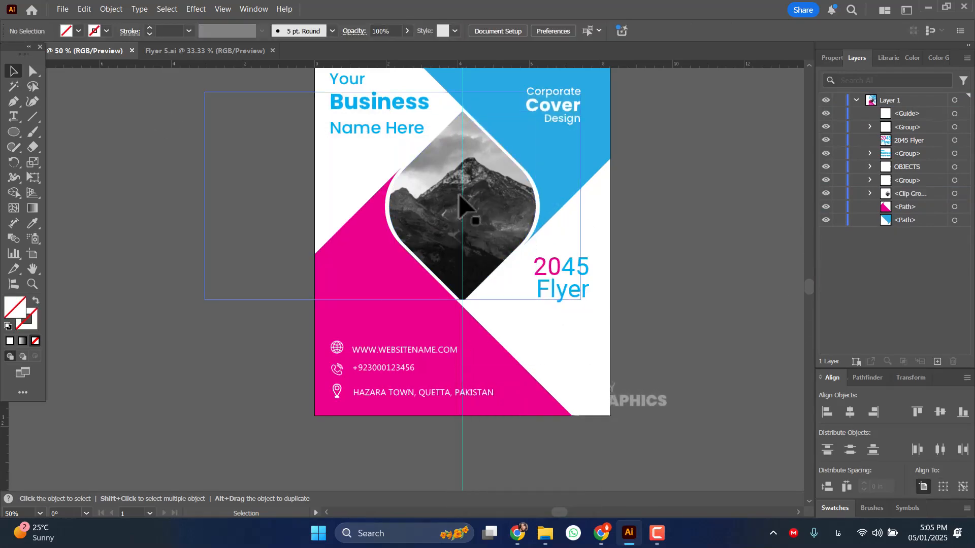
Move the vertical centre guide off the flyer into the empty canvas beyond its left edge.
scroll(460, 196, down, 2)
scroll(591, 189, up, 2)
drag(414, 386, 117, 380)
click(753, 255)
scroll(519, 191, up, 1)
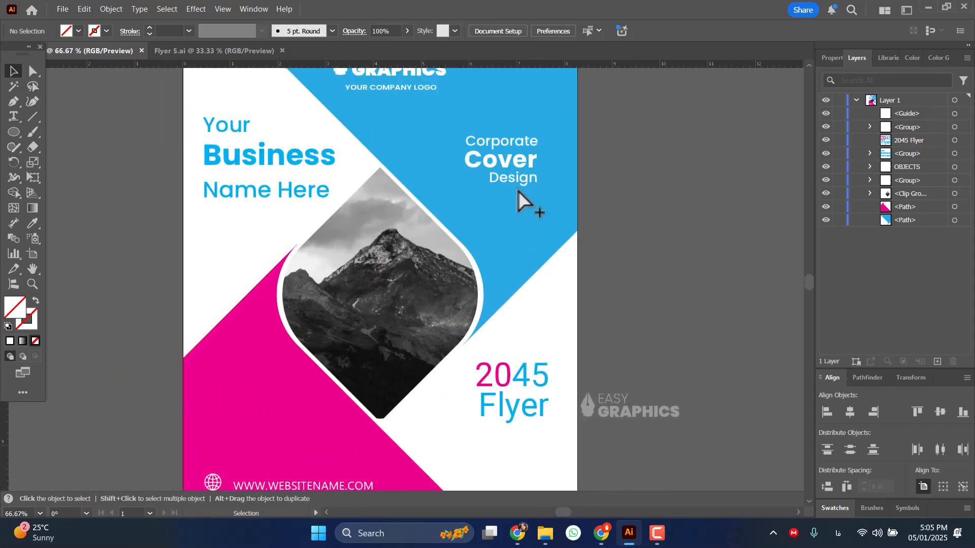
scroll(518, 191, down, 1)
scroll(511, 195, down, 1)
key(ctrl+0)
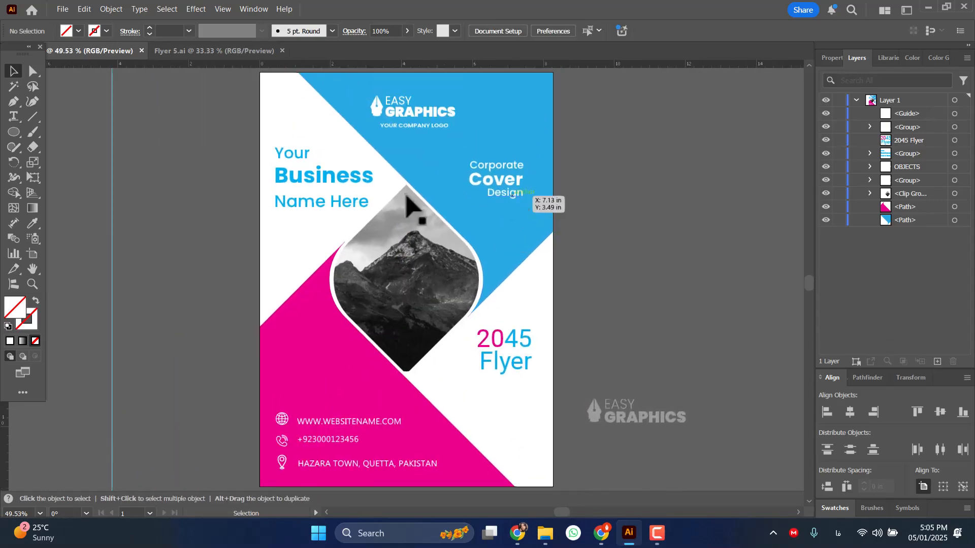
Duplicate the A4 artboard together with its artwork, placing the copy beside the original's right edge.
click(33, 253)
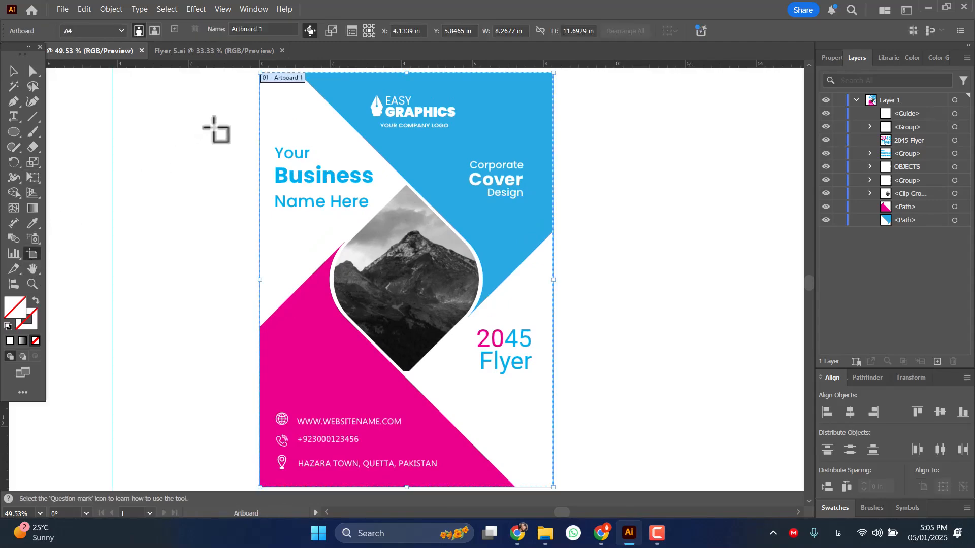
drag(285, 87, 639, 90)
scroll(644, 152, down, 3)
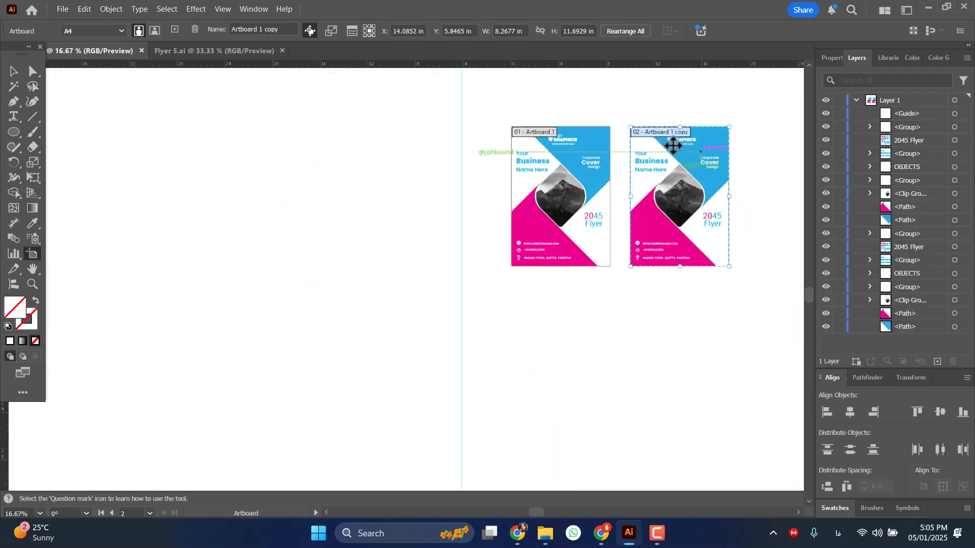
key(ctrl+0)
click(607, 200)
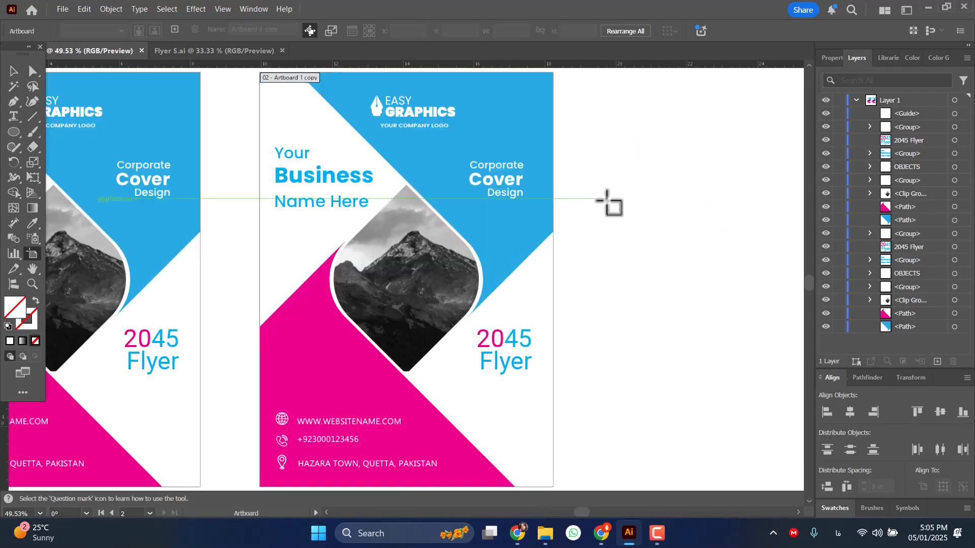
Fill the upper blue corner shape on the copied flyer with orange.
click(12, 72)
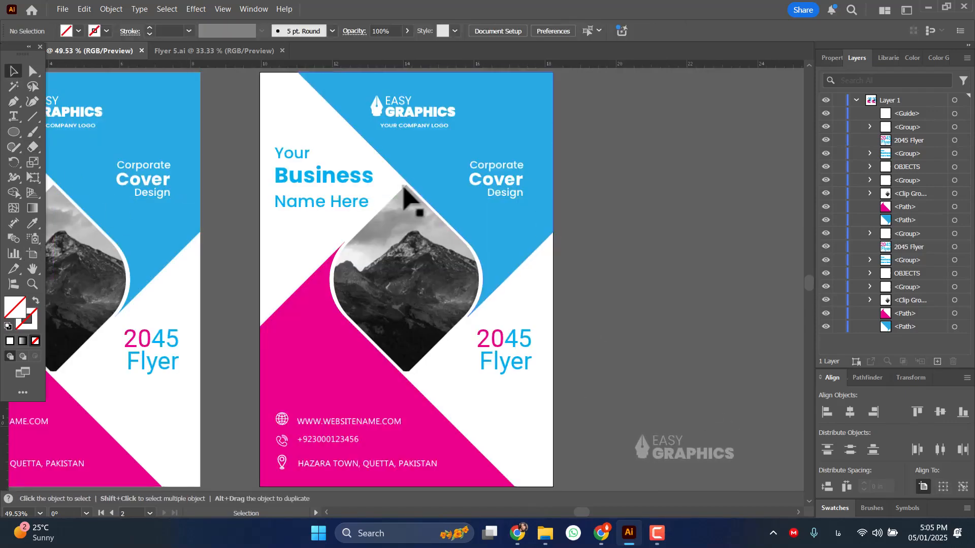
click(440, 176)
click(79, 29)
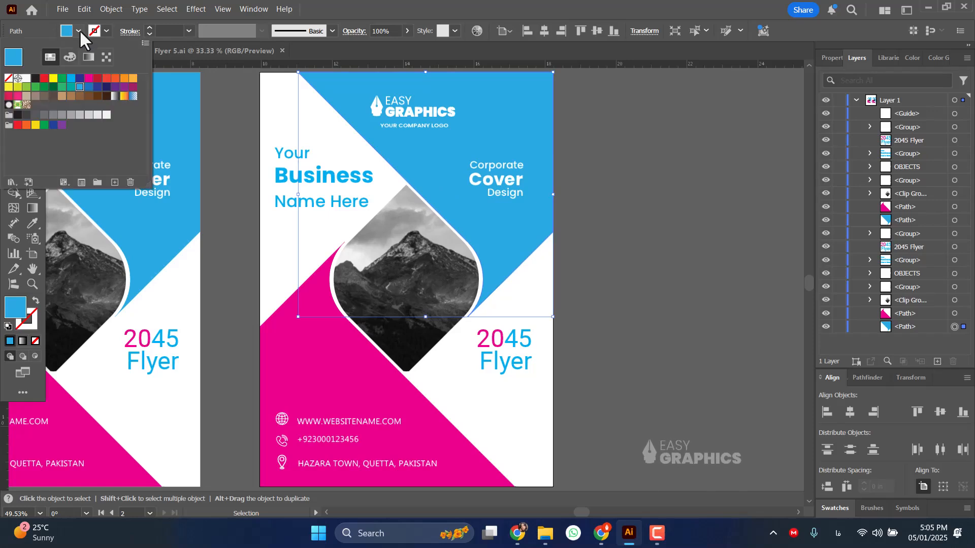
click(133, 79)
Fill the lower magenta corner shape on the copied flyer with purple.
click(319, 371)
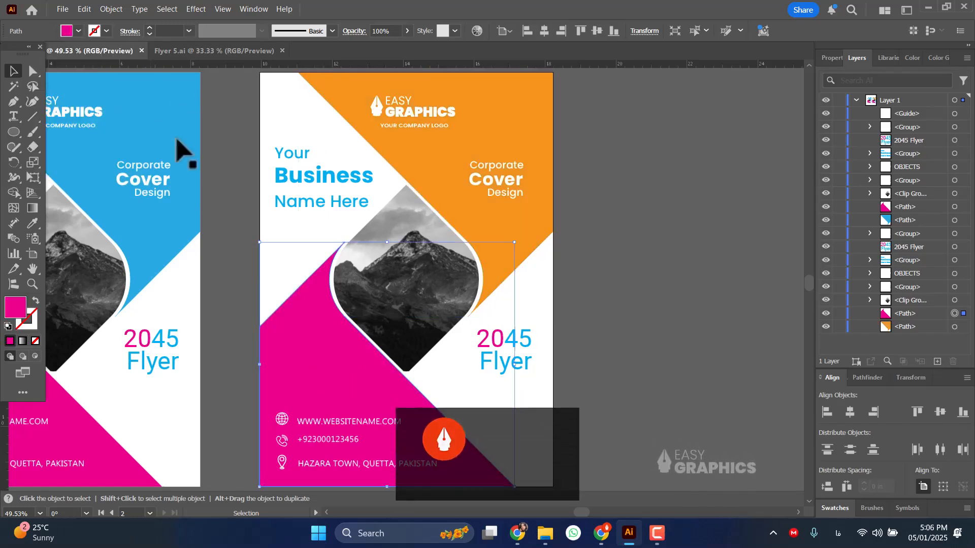
click(78, 31)
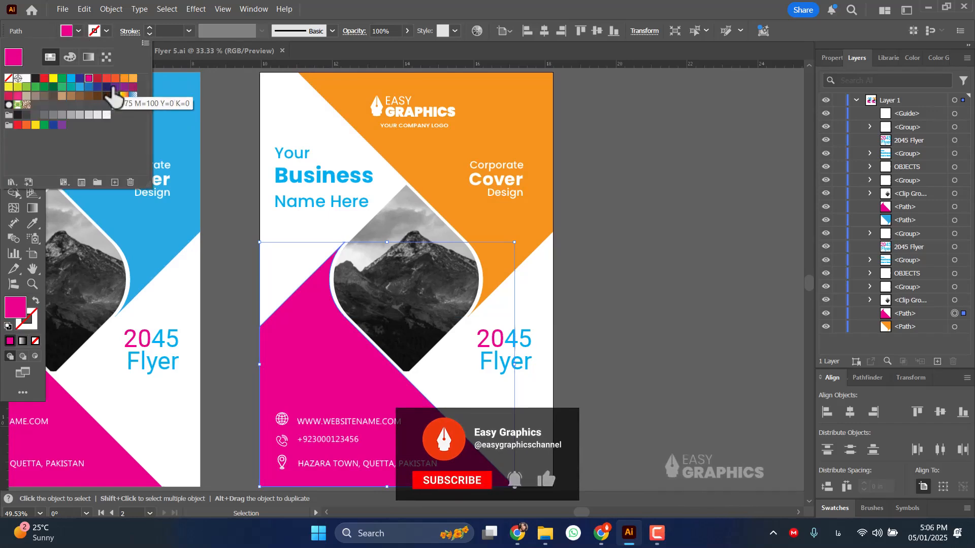
click(122, 88)
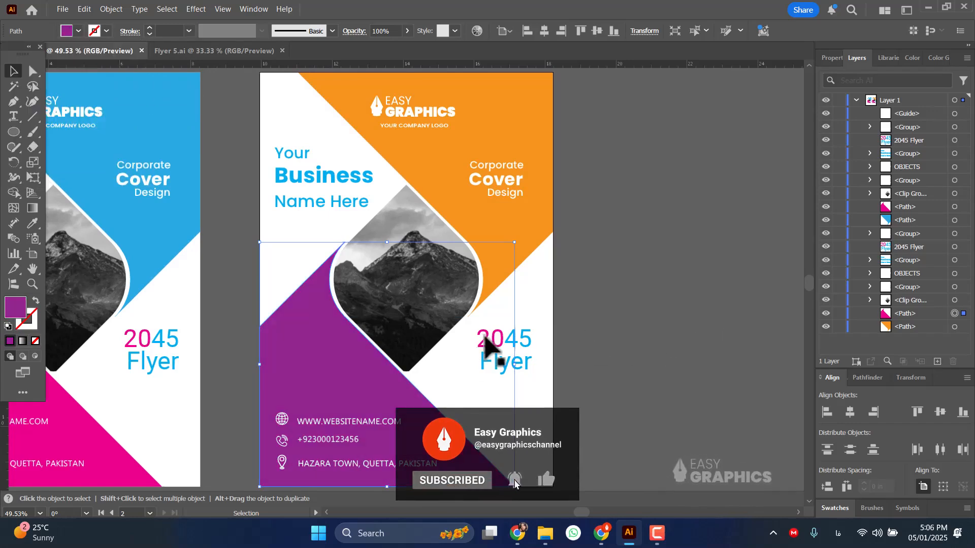
Recolour the "20" characters of the copied flyer's 2045 text with the purple sampled from the lower corner shape.
click(502, 355)
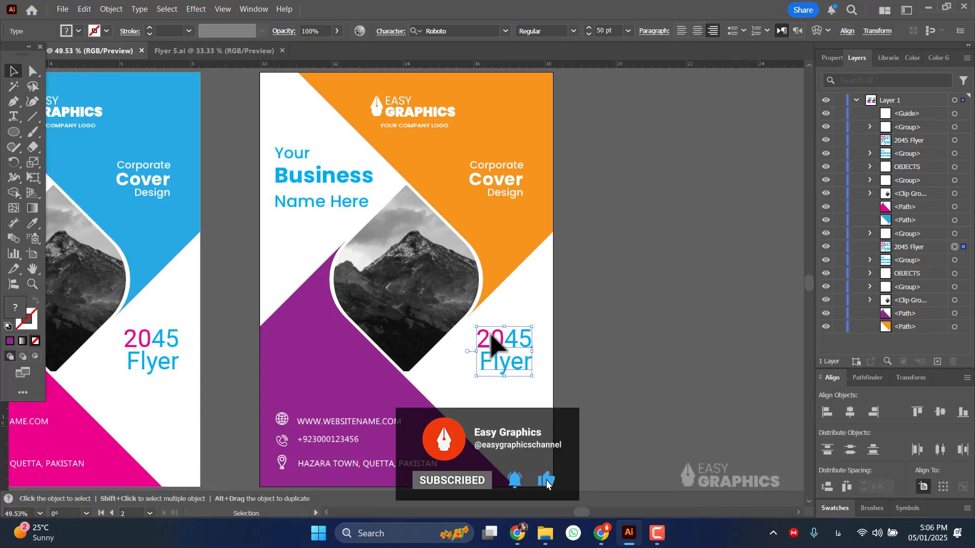
double_click(490, 339)
drag(477, 339, 503, 339)
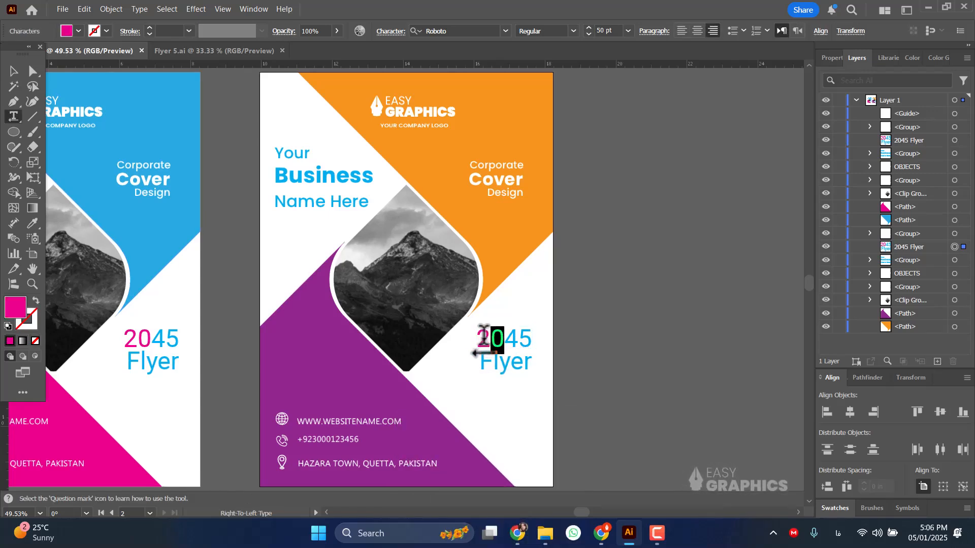
click(32, 224)
click(325, 345)
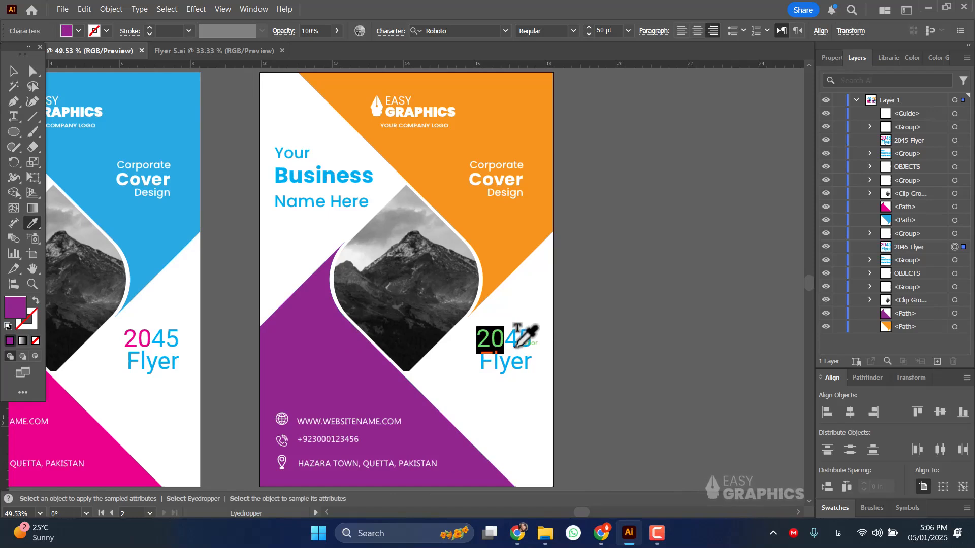
click(523, 344)
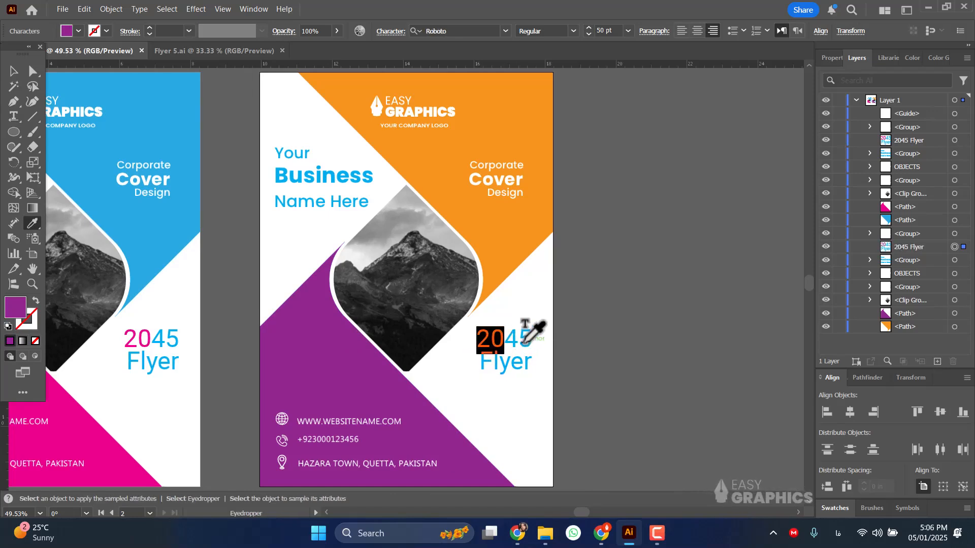
click(371, 386)
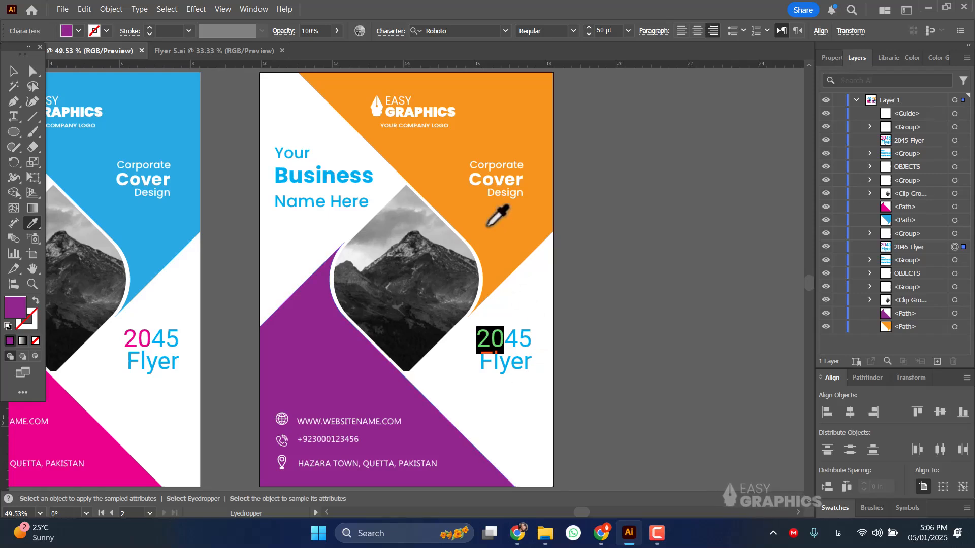
click(14, 71)
Recolour the "45 Flyer" characters on the copied flyer with the orange sampled from the upper corner shape.
click(513, 341)
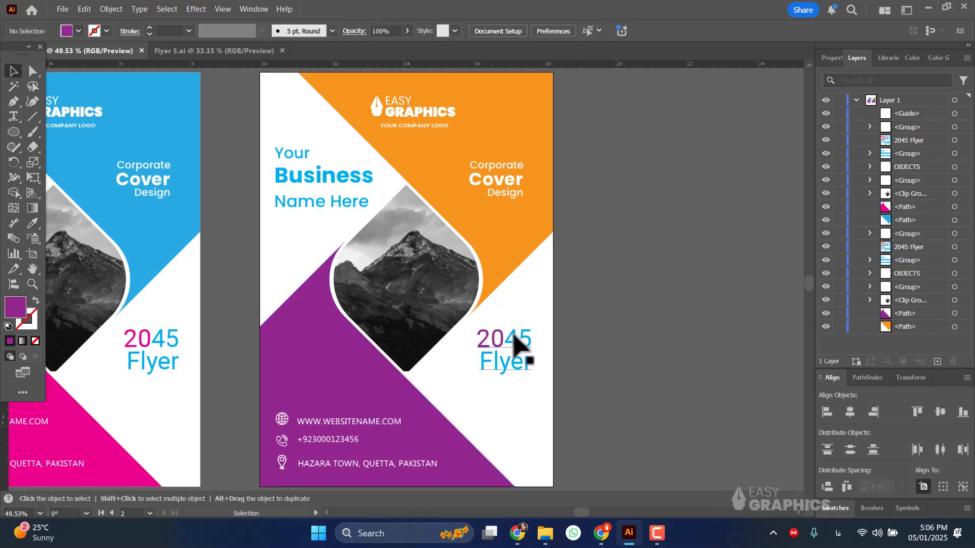
double_click(512, 340)
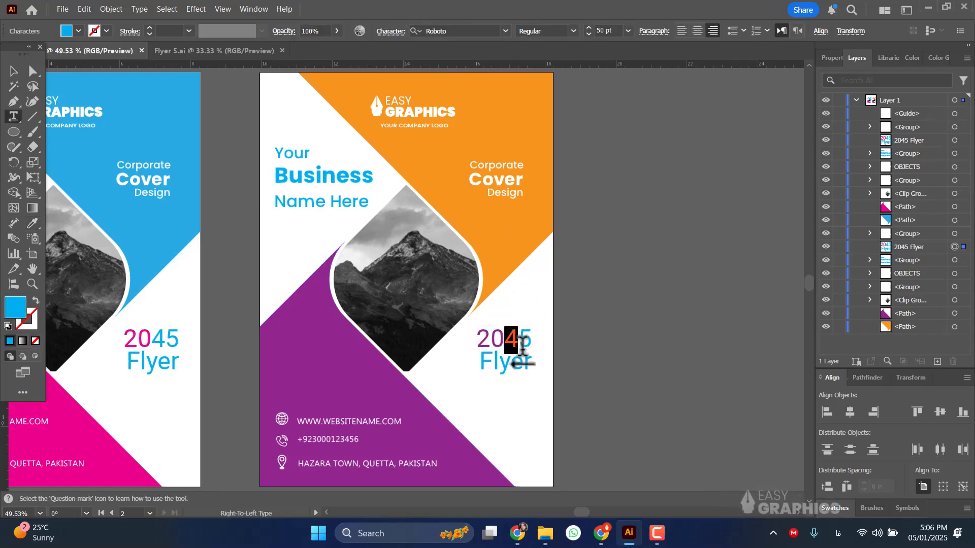
drag(523, 350, 532, 366)
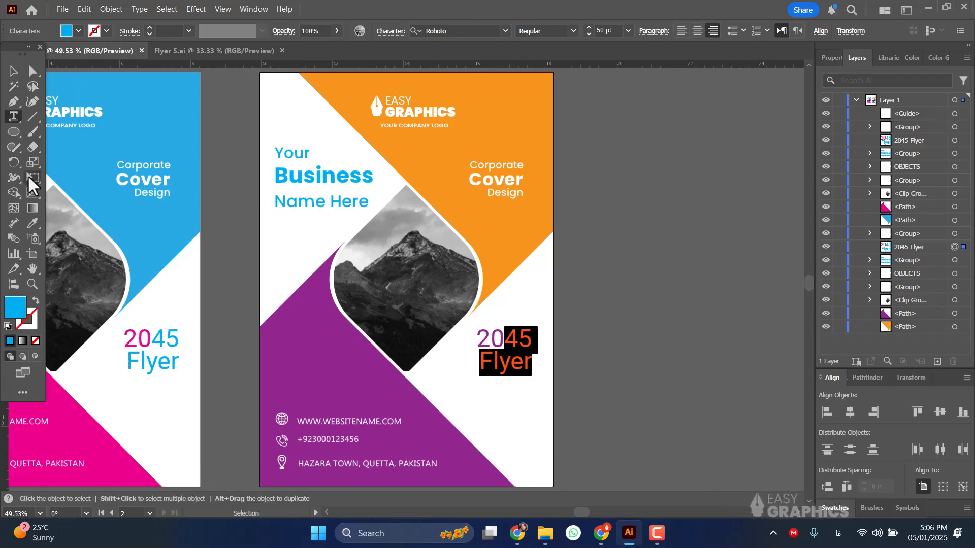
click(33, 223)
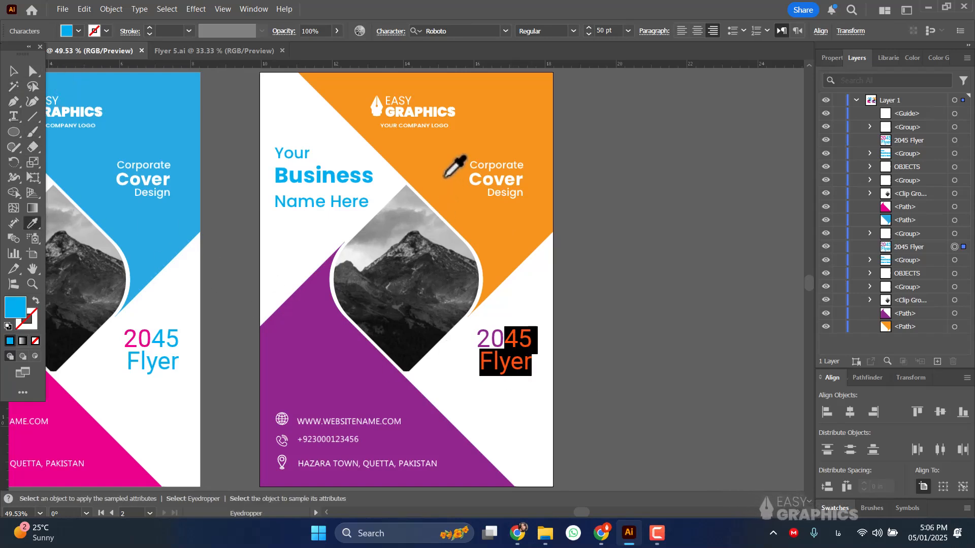
click(445, 177)
click(13, 74)
click(594, 259)
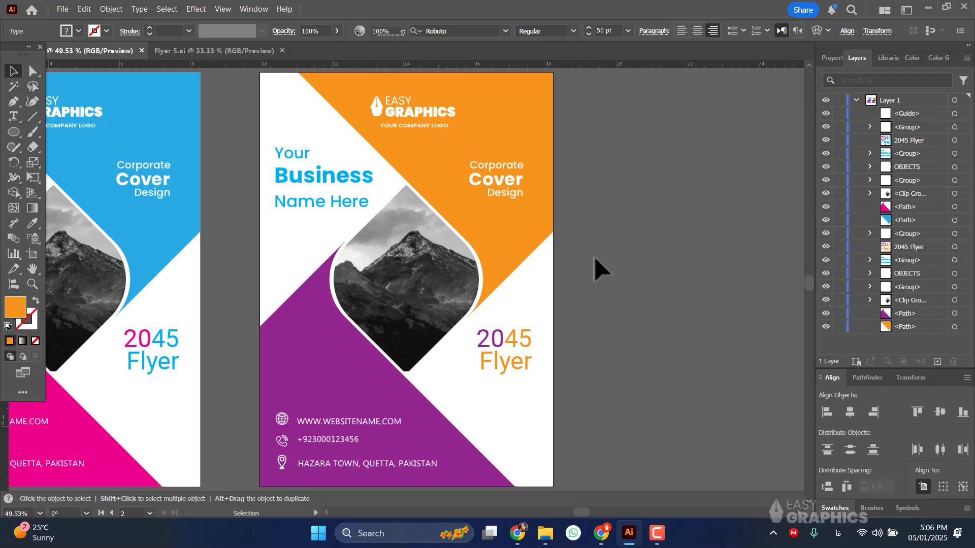
click(306, 192)
double_click(306, 189)
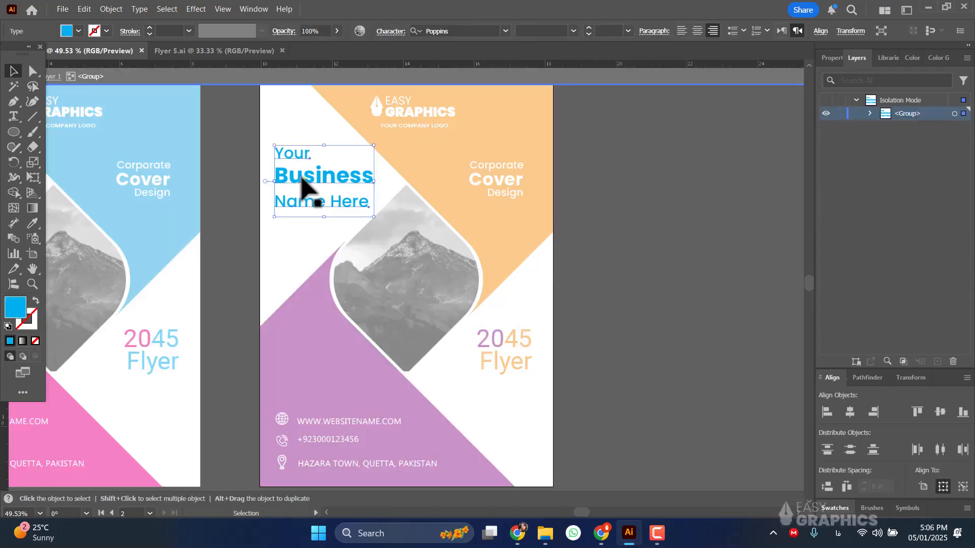
double_click(301, 177)
click(277, 152)
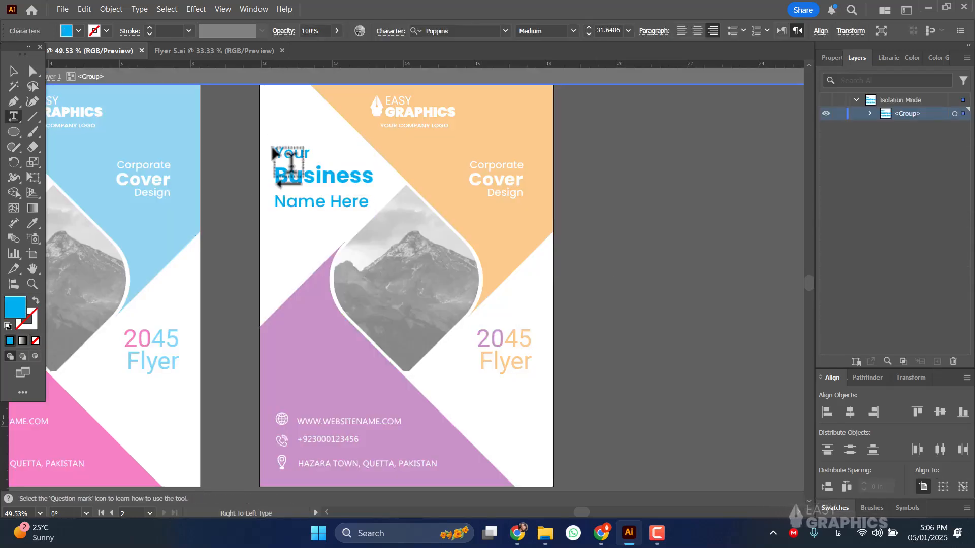
click(275, 148)
click(53, 77)
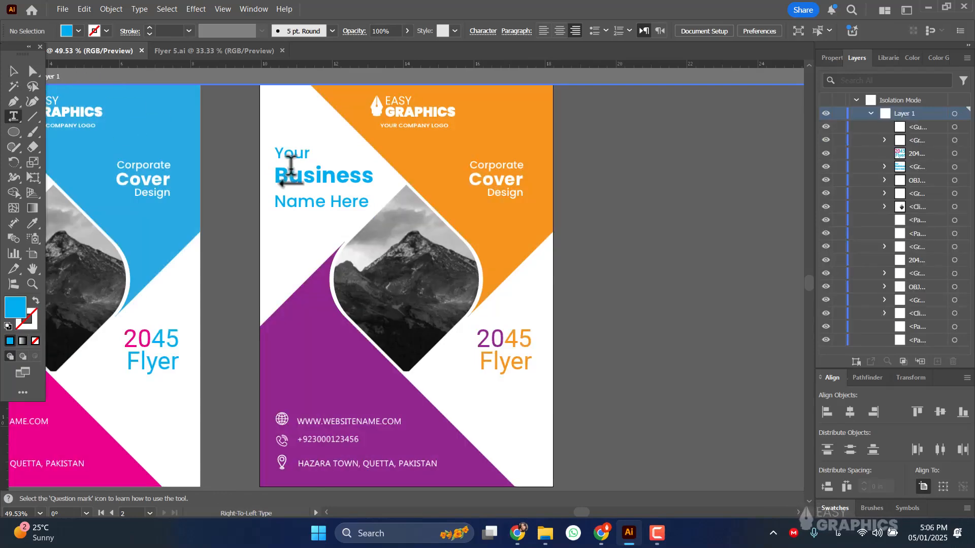
click(284, 167)
click(32, 72)
key(v)
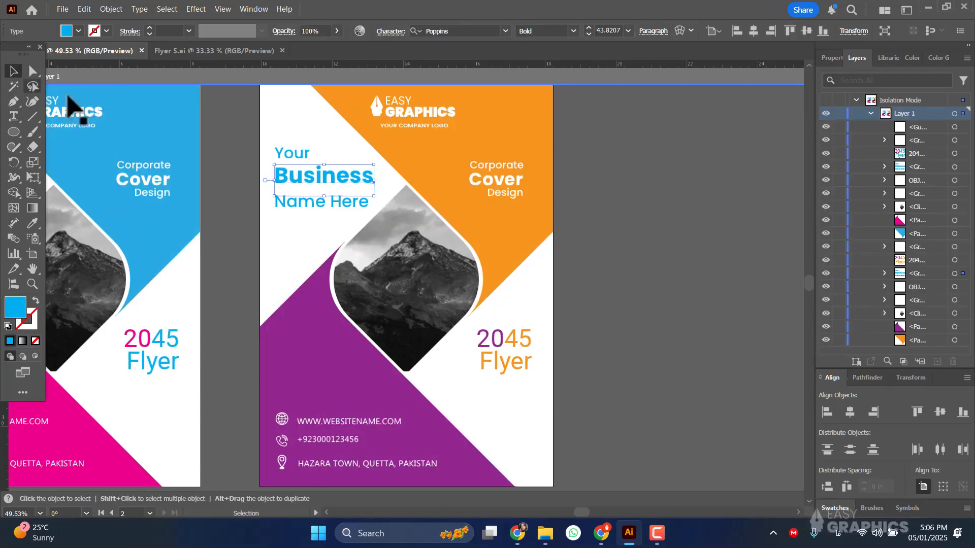
Fill the grouped "Your Business Name Here" text on the copied flyer with orange and deselect it.
click(289, 155)
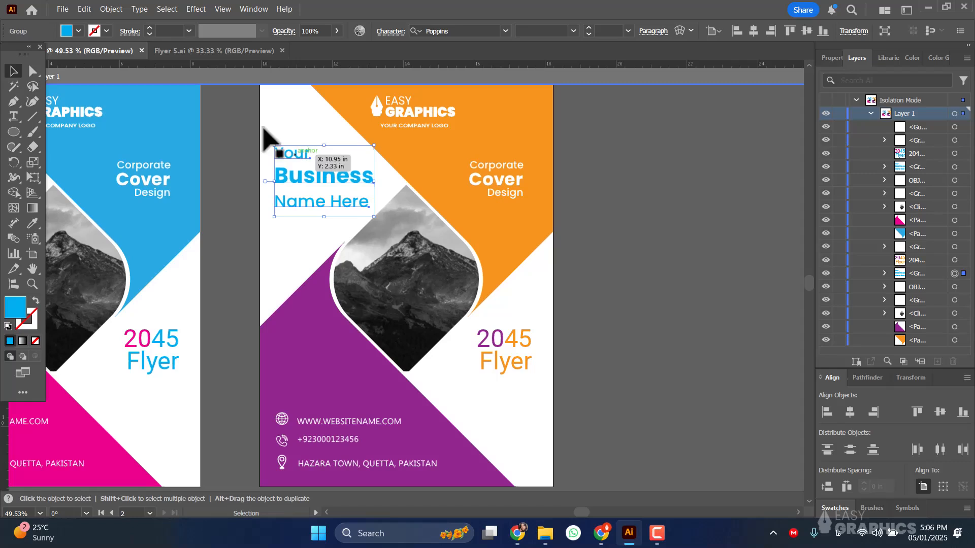
click(79, 31)
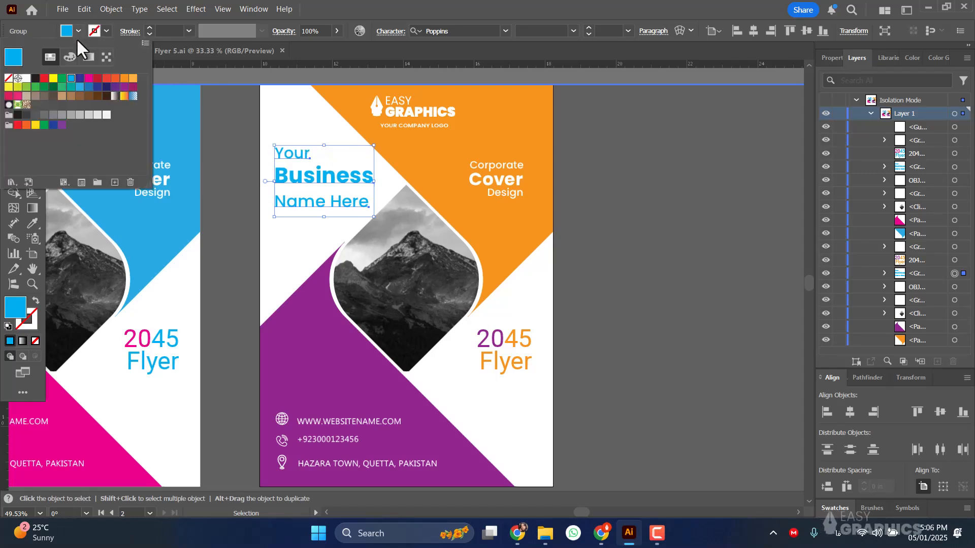
click(125, 78)
click(701, 328)
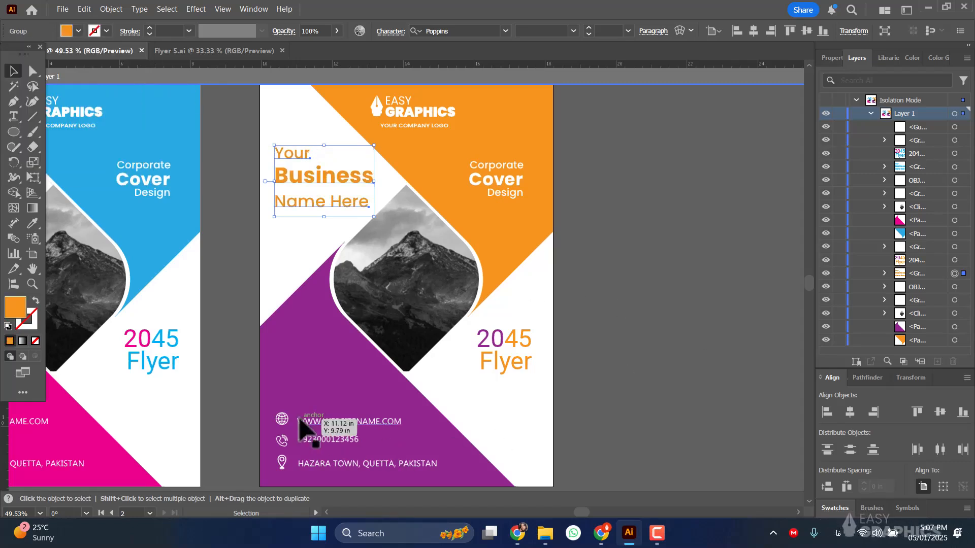
click(696, 257)
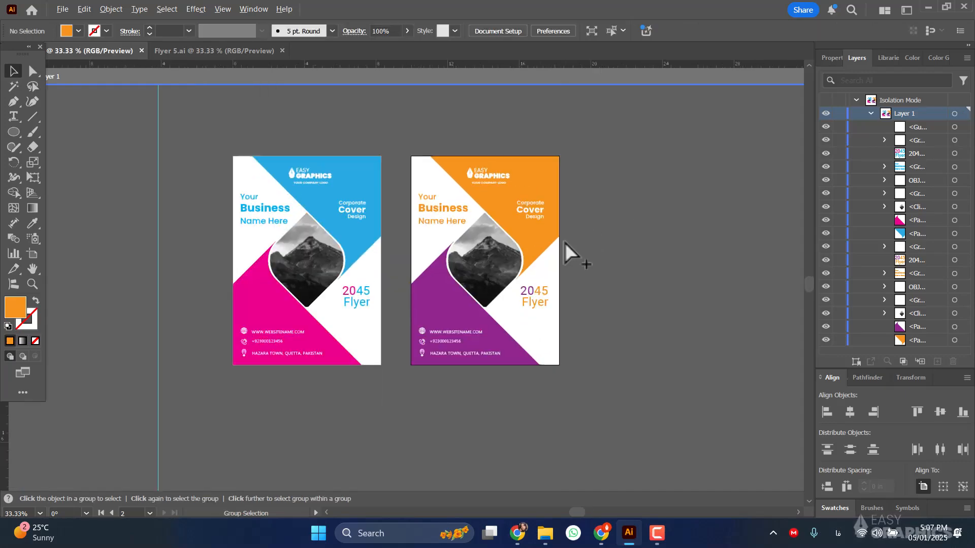
Bring both flyers fully into view and reduce the tool display to a single column.
key(ctrl+minus)
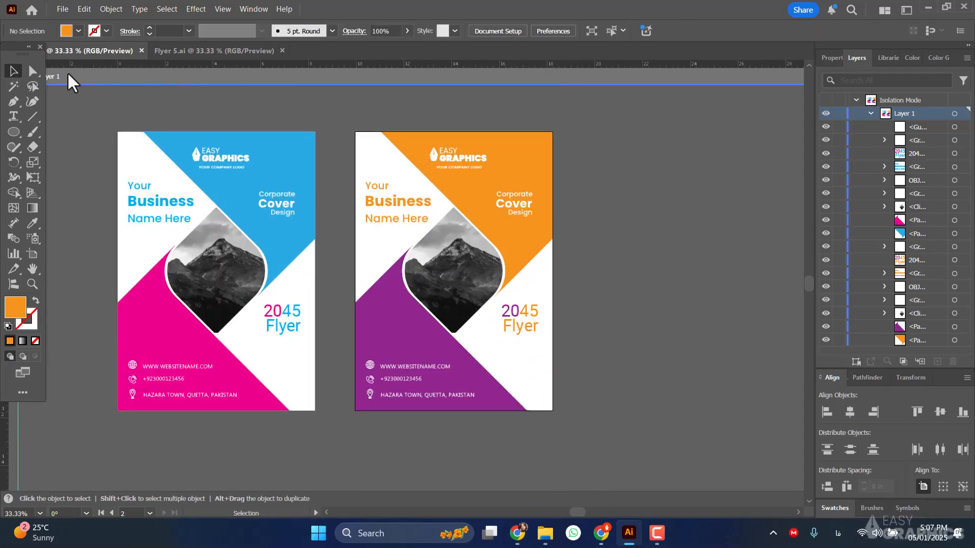
click(29, 47)
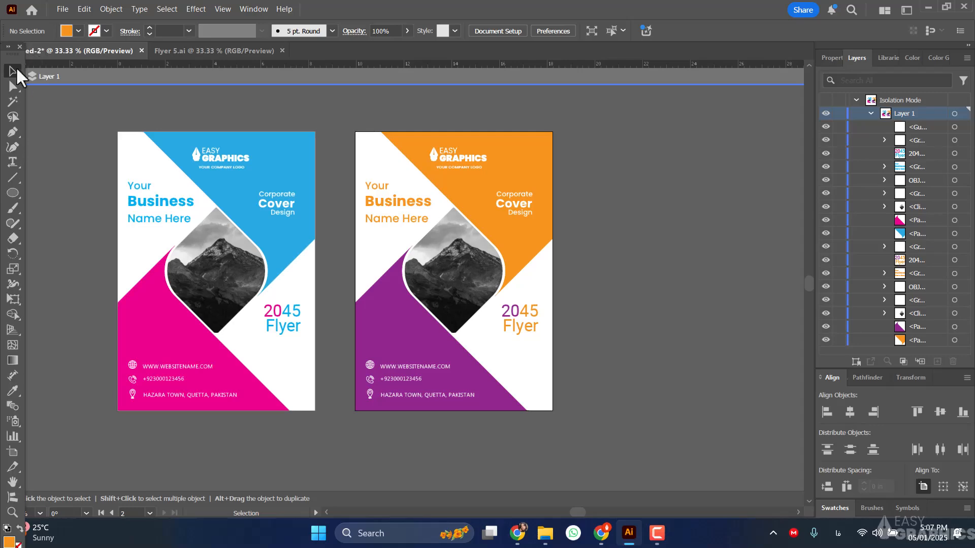